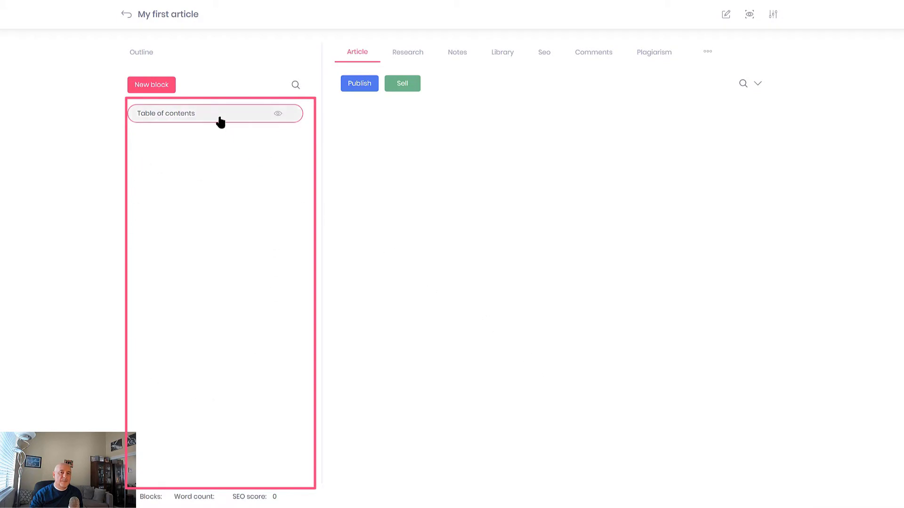
# Add an "Introduction" block to the article and fill it with a paragraph defining a blog as an online journal or informational website
pyautogui.click(165, 84)
pyautogui.click(348, 256)
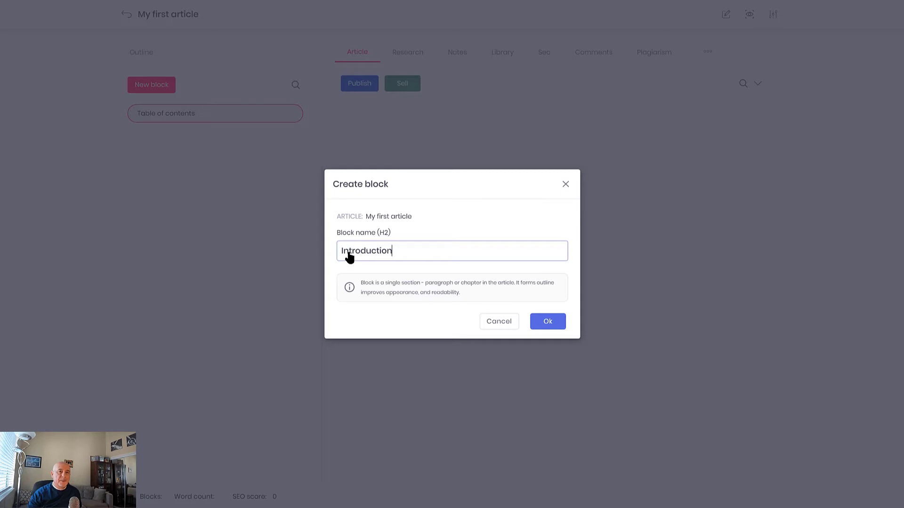
pyautogui.click(541, 325)
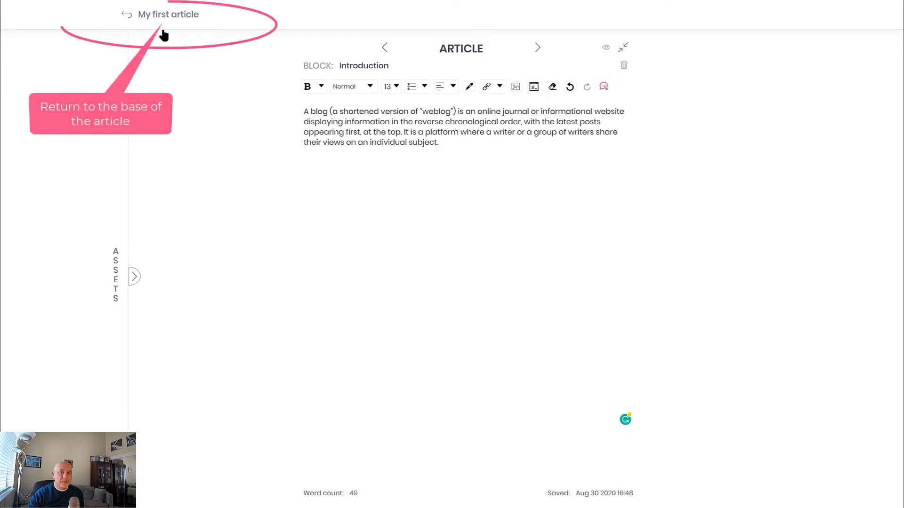
pyautogui.click(129, 17)
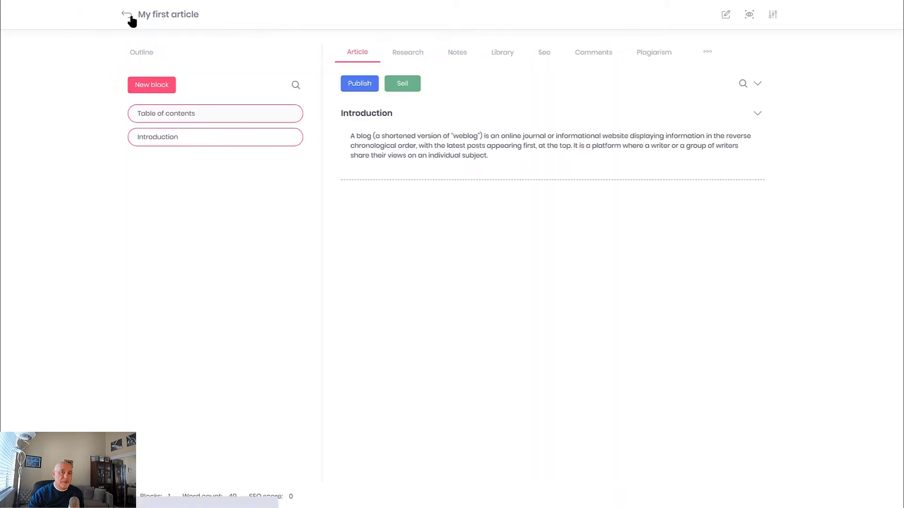
# Add an empty block named "What is the purpose of a blog?" and return to the article overview
pyautogui.click(165, 85)
pyautogui.click(359, 254)
pyautogui.write('What is the purpose of a blog?')
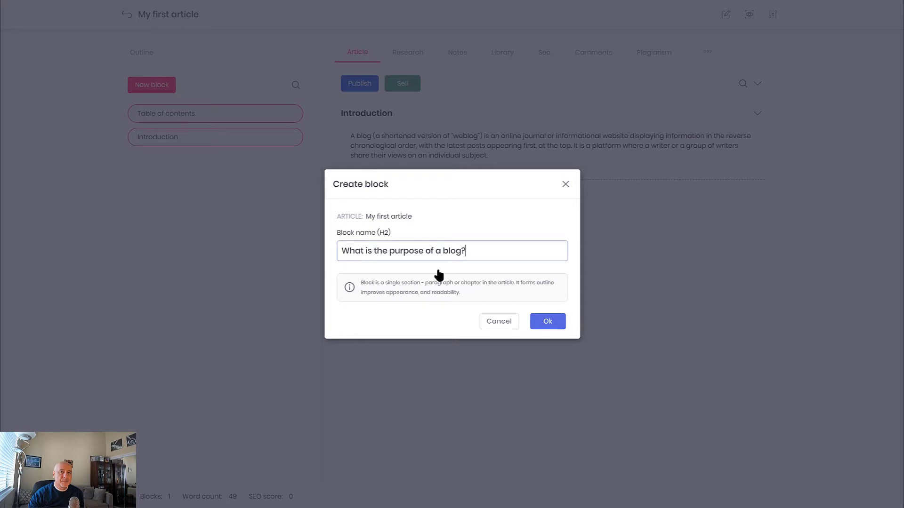
pyautogui.click(548, 322)
pyautogui.click(134, 21)
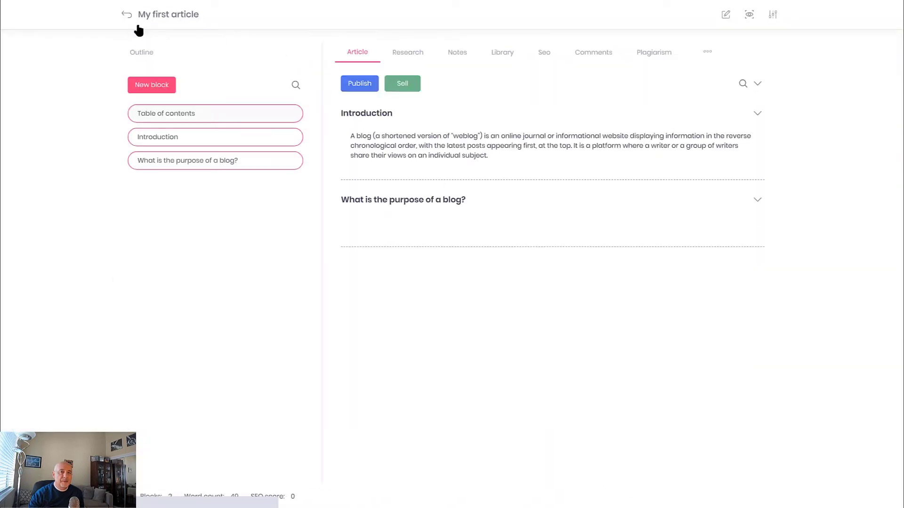
# Add an empty block named "Structure of the blog" and return to the article overview
pyautogui.click(152, 84)
pyautogui.click(377, 252)
pyautogui.write('Structure of the blog')
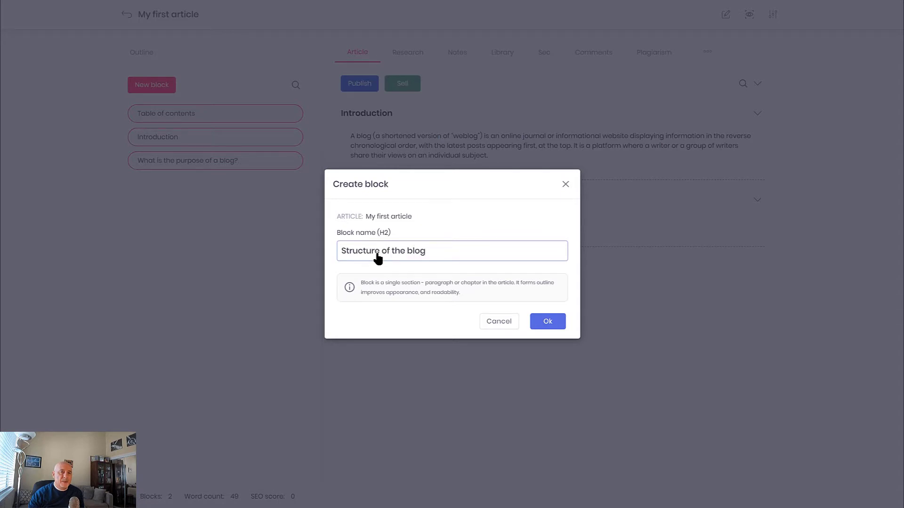
pyautogui.click(560, 319)
pyautogui.click(141, 18)
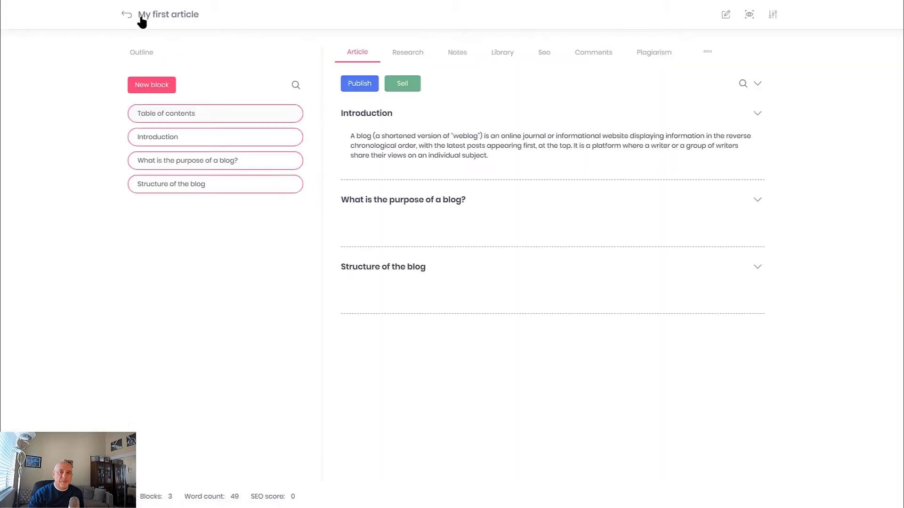
# Add an empty block named "Blogs and websites" and return to the article overview
pyautogui.click(165, 86)
pyautogui.click(359, 252)
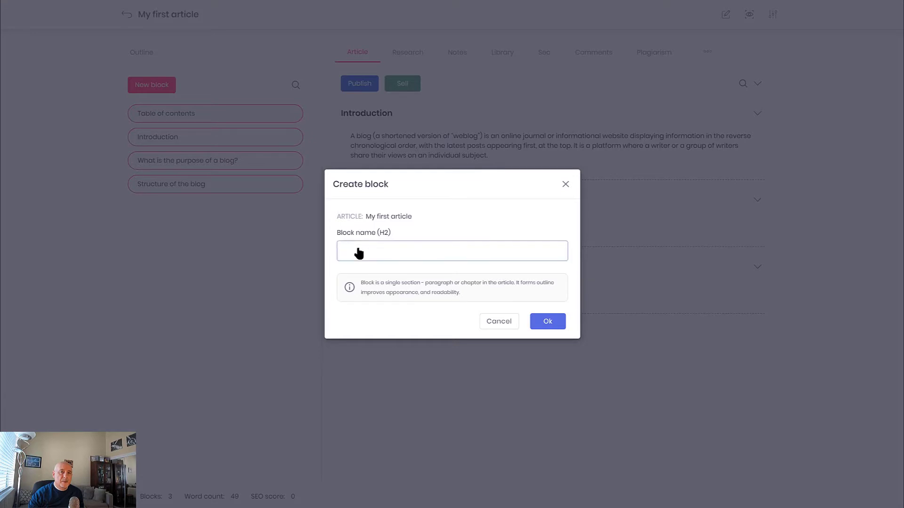
pyautogui.write('Blogs and websites')
pyautogui.click(532, 321)
pyautogui.click(134, 17)
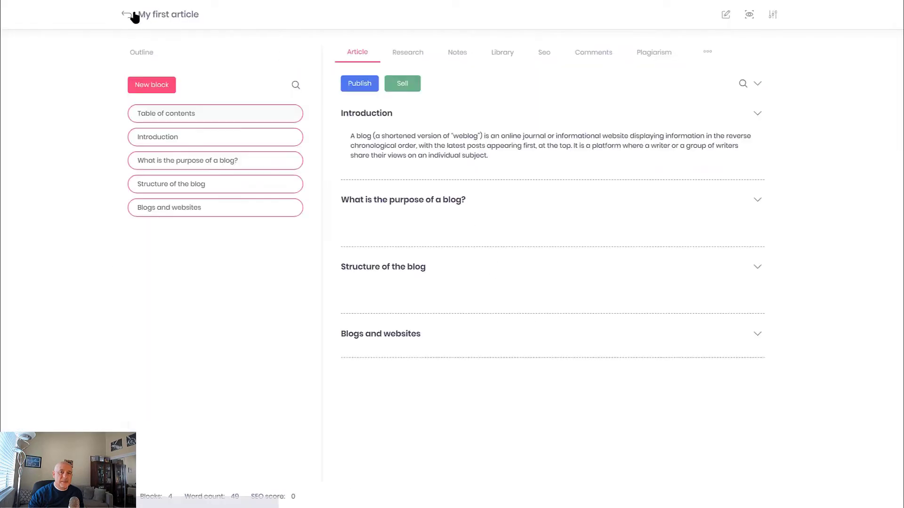
# Add an empty block named "Why is blogging so popular?" and return to the article overview
pyautogui.click(165, 85)
pyautogui.click(365, 250)
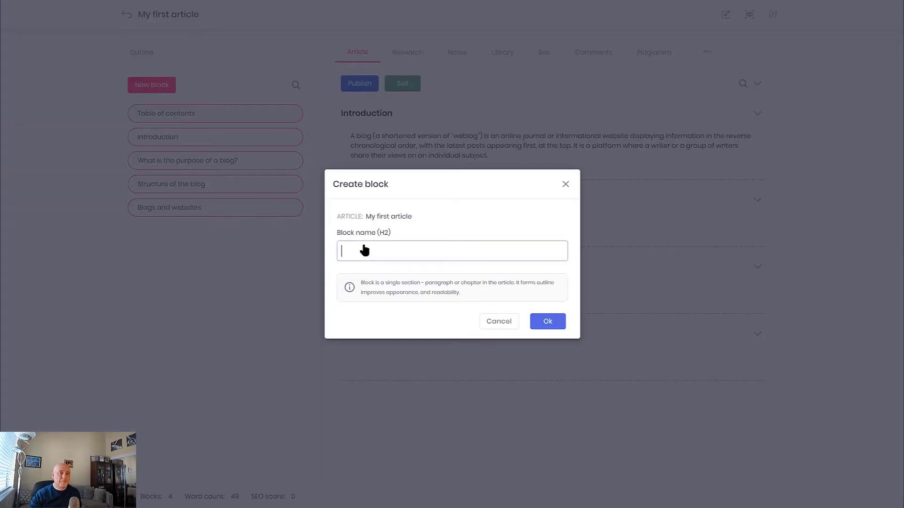
pyautogui.write('Why is blogging so popular?')
pyautogui.click(548, 321)
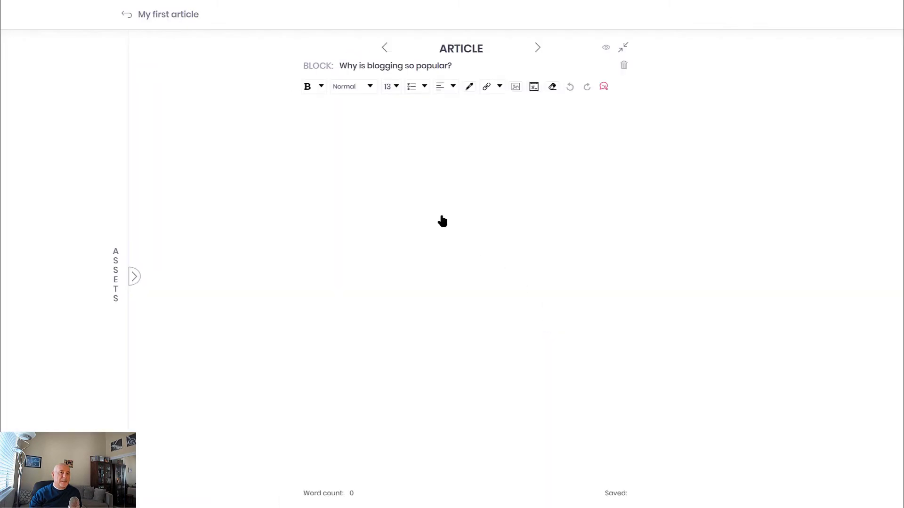
pyautogui.click(129, 19)
# Add an empty block named "Why are many people blogging today?" and return to the article overview
pyautogui.click(151, 84)
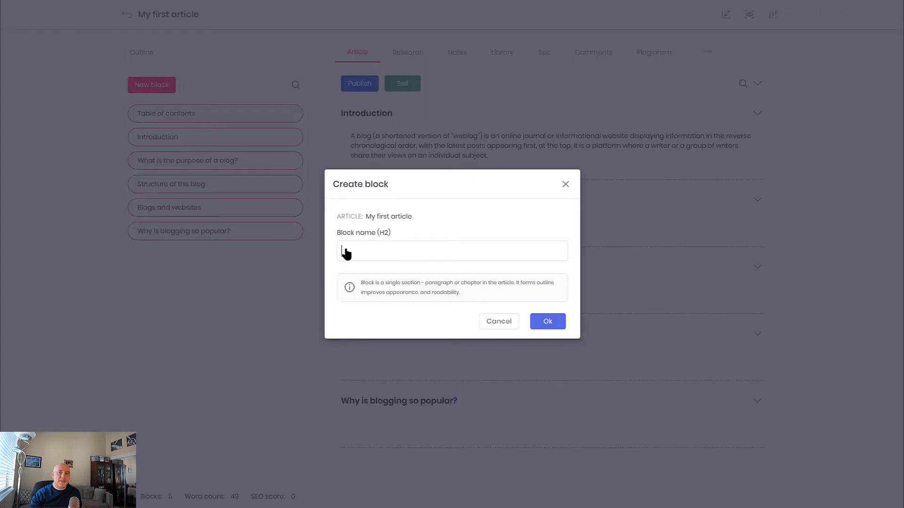
pyautogui.click(345, 253)
pyautogui.write('Why are many people blogging today?')
pyautogui.click(536, 321)
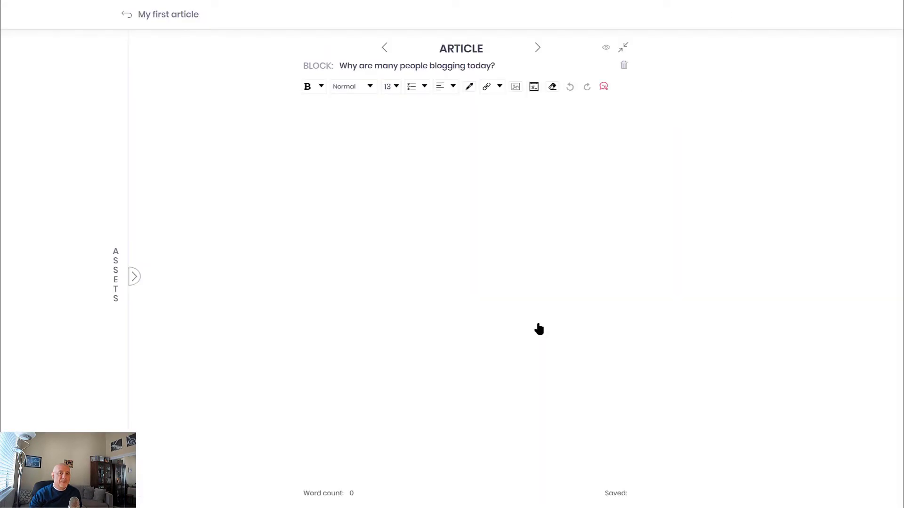
pyautogui.click(131, 15)
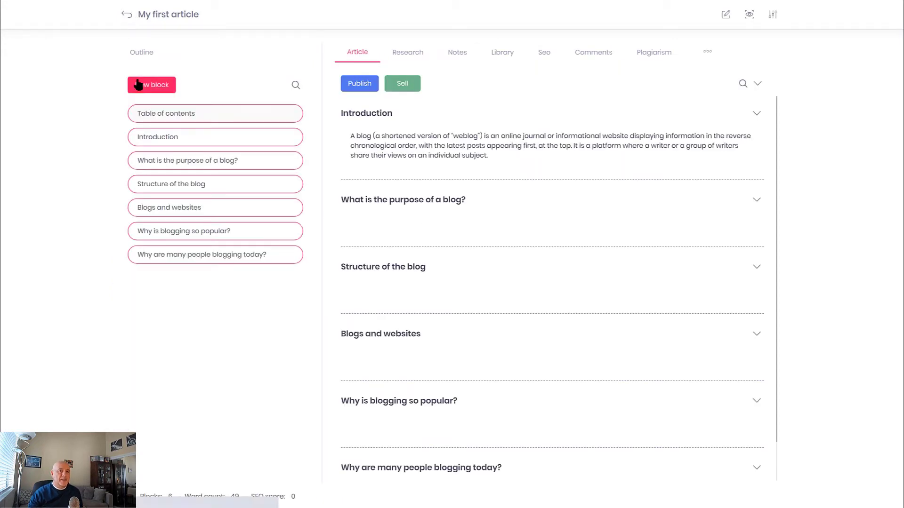
# Add an empty block named "Definition of a blogger" and return to the article overview
pyautogui.click(150, 84)
pyautogui.click(345, 251)
pyautogui.write('Definition of a blogger')
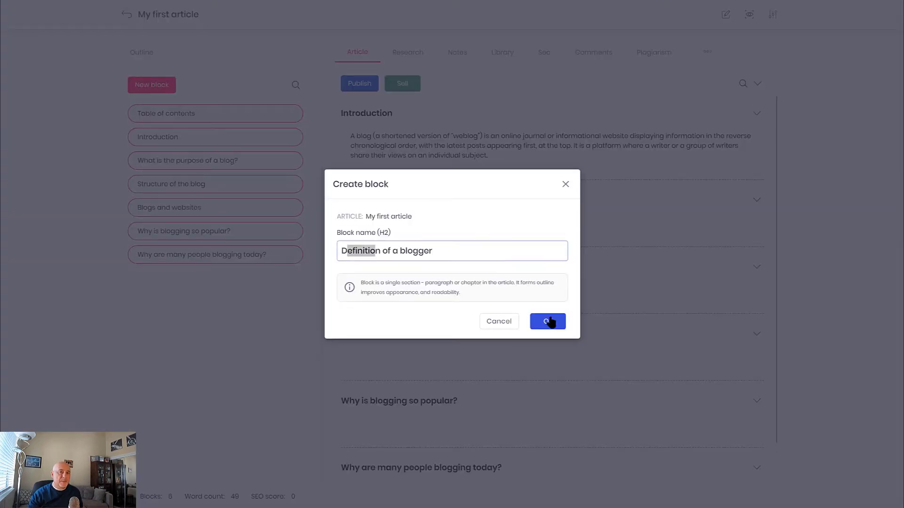
pyautogui.click(546, 321)
pyautogui.click(119, 17)
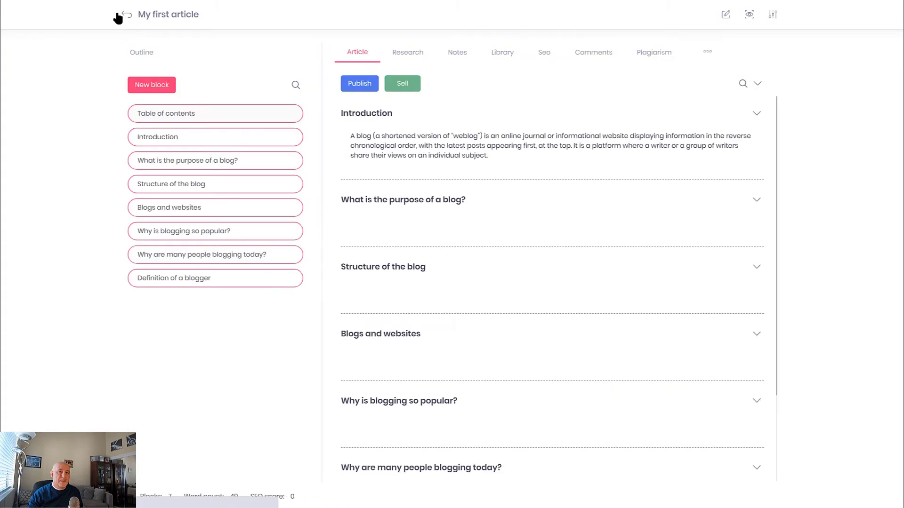
# Add an empty block named "Are bloggers getting paid?" and return to the article overview
pyautogui.click(155, 86)
pyautogui.click(355, 256)
pyautogui.write('Are bloggers getting paid?')
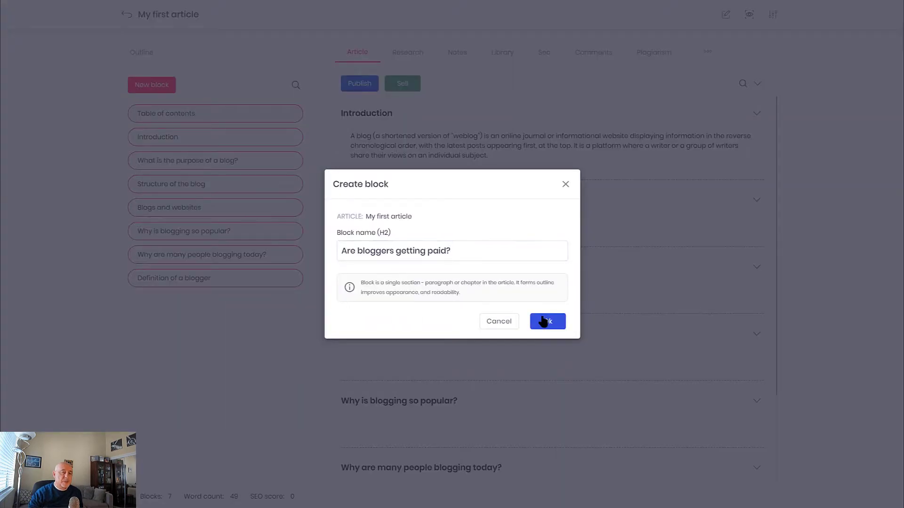
pyautogui.click(543, 320)
pyautogui.click(128, 18)
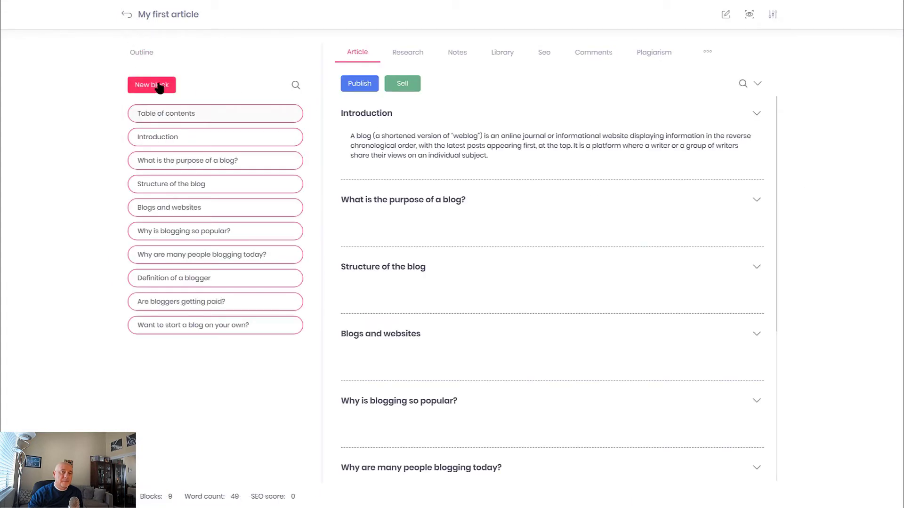
# Add an empty closing block named "Conclusion" and return to the article overview
pyautogui.click(157, 84)
pyautogui.click(349, 253)
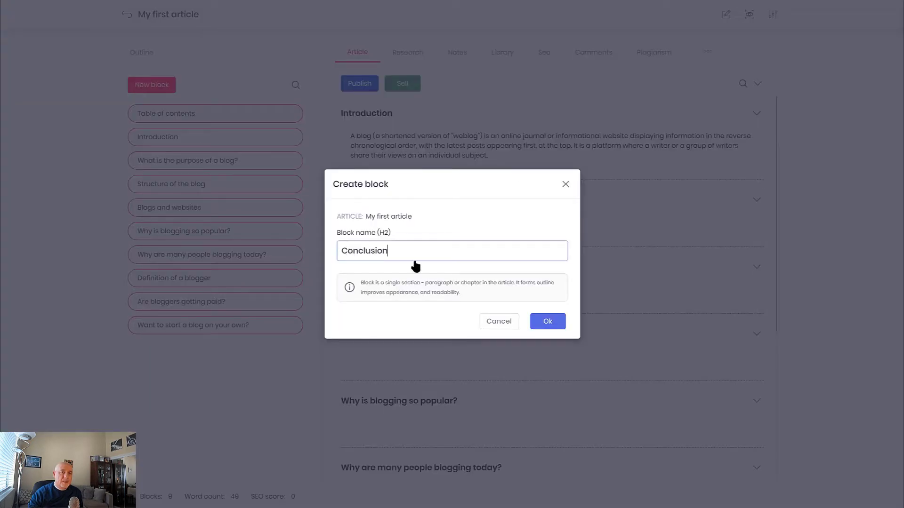
pyautogui.write('Conclusion')
pyautogui.click(547, 322)
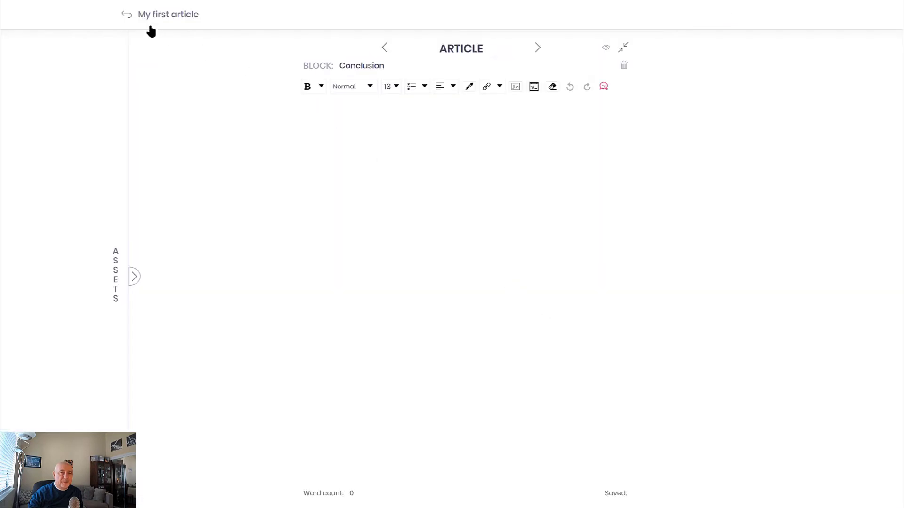
pyautogui.click(126, 15)
# Collapse all blocks of the article to their headings and expand them again
pyautogui.click(757, 85)
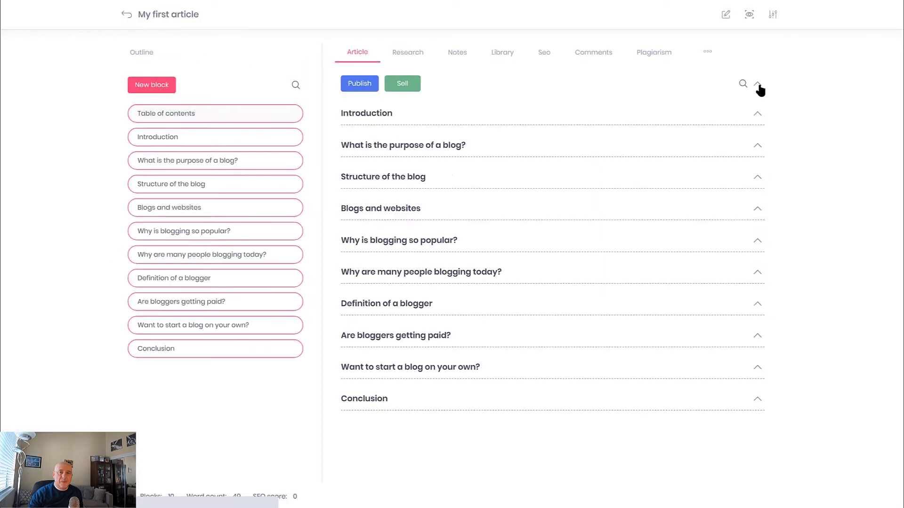
pyautogui.click(758, 85)
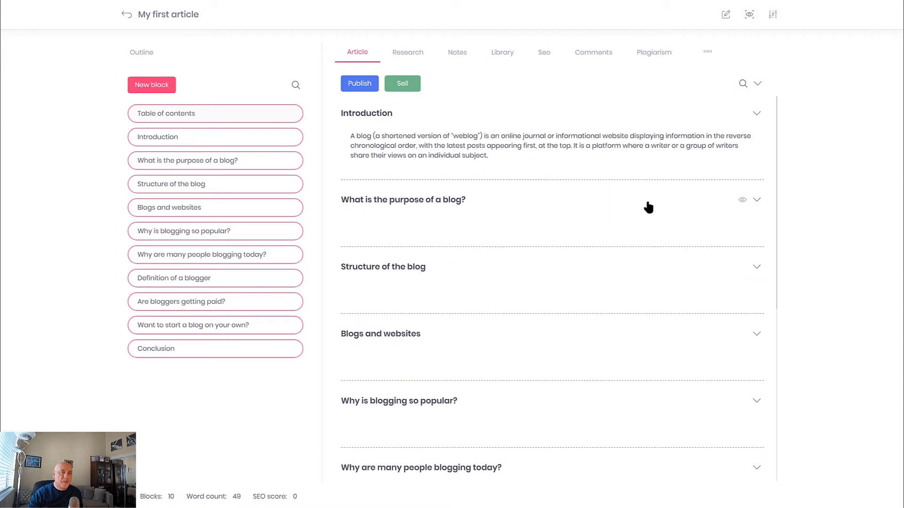
# Change the article's title to "My first article about blogging" in its details
pyautogui.click(725, 15)
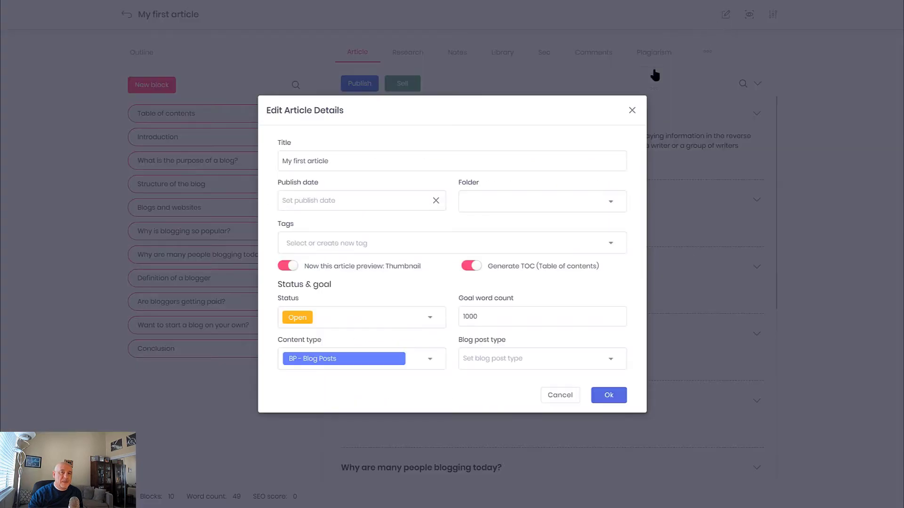
pyautogui.click(423, 168)
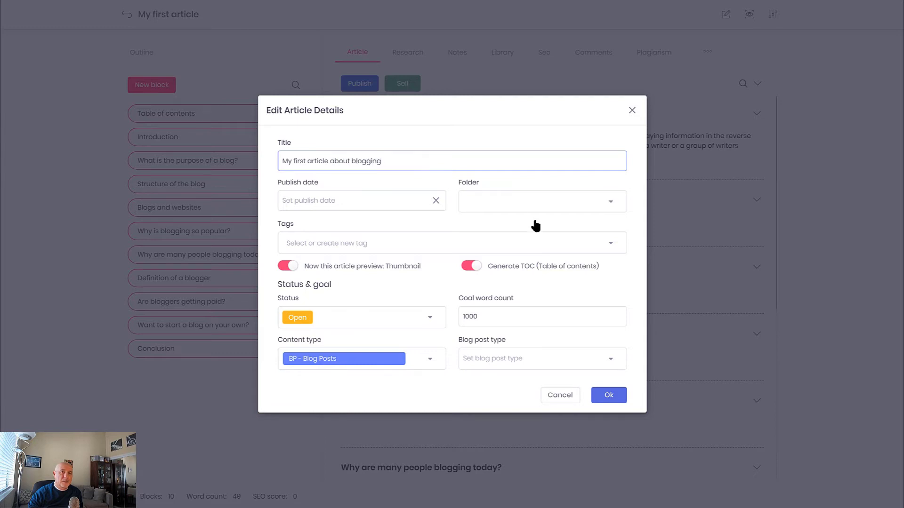
pyautogui.click(618, 398)
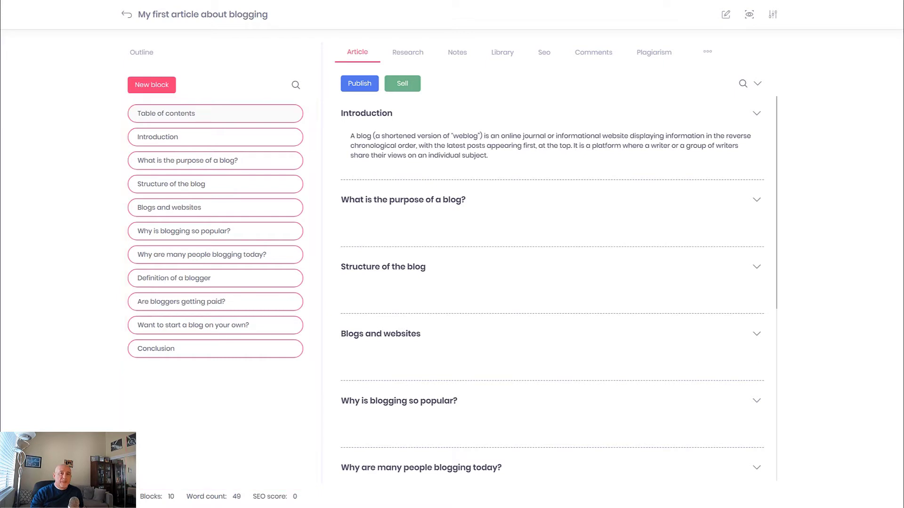
# Write four paragraphs on visibility, consumers, relevant audience and lead generation in the "What is the purpose of a blog?" block
pyautogui.click(515, 226)
pyautogui.write('There are many reasons to start a blog for personal use and only a handful of strong ones for business blogging. Blogging for business, projects, or anything else that might bring you money has a very straightforward purpose – to rank your website higher in Google SERPs, a.k.a. increase your visibility.')
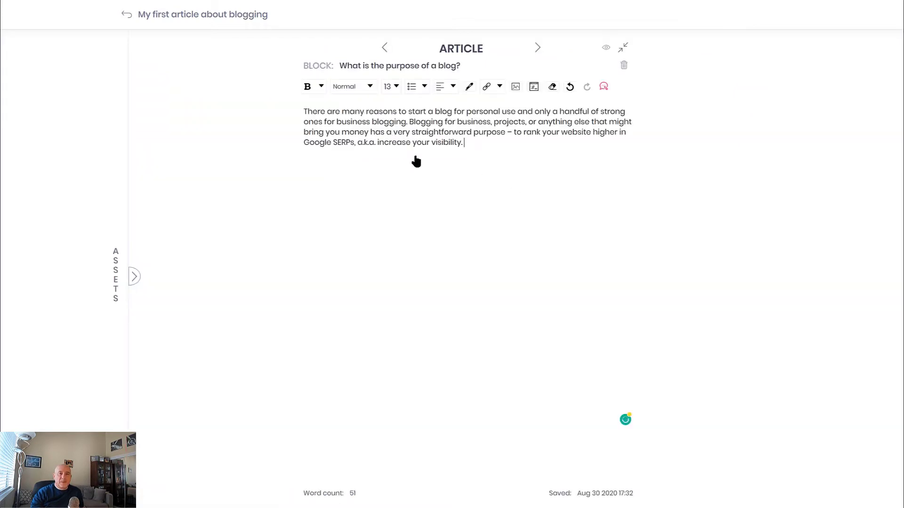
pyautogui.write('As a business, you rely on consumers to keep buying your products and services. As a new business, you rely on blogging to help you get to potential consumers and grab their attention. Without blogging, your website would remain invisible, whereas running a blog makes you searchable and competitive.')
pyautogui.write('So, the main purpose of a blog is to connect you to the relevant audience. Another one is to boost your traffic and send quality leads to your website. The more frequent and better your blog posts are, the higher the chances for your website to get discovered and visited by your target audience. This means that a blog is an effective lead generation tool. Add a great call to action (CTA) to your content, and it will convert your website traffic into high-quality leads. A blog also allows you to showcase your niche authority and build a brand.')
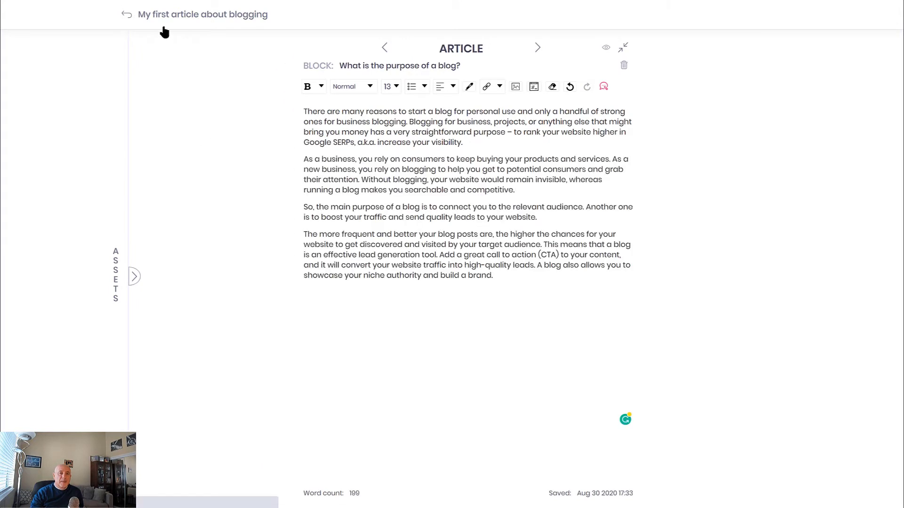
pyautogui.click(146, 21)
# Fill the "Structure of the blog" block with an introduction and a bulleted list covering header, main content area, sidebar and footer
pyautogui.scroll(-1, 514, 397)
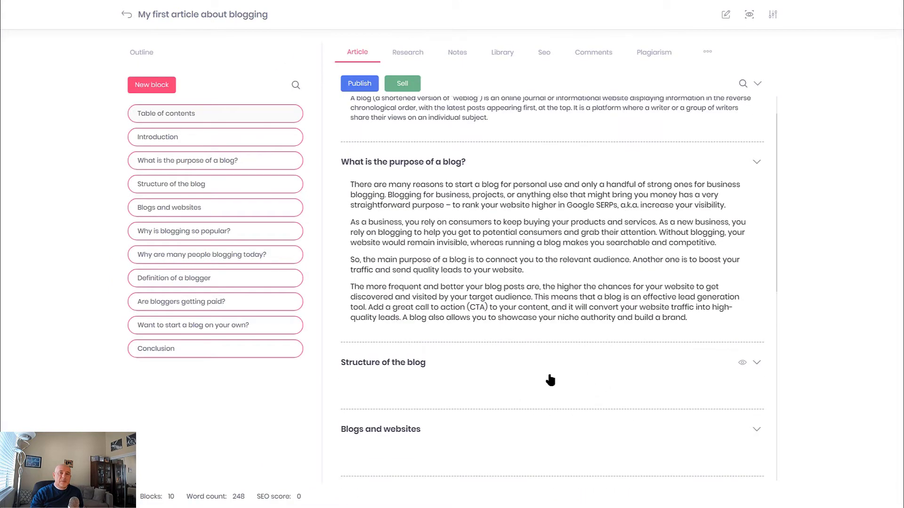
pyautogui.click(550, 380)
pyautogui.write('The appearance of blogs has changed over time, and these days blogs include a wide variety of items and widgets. However, most blogs still include some standard features and structure. Here are common features that a typical blog will include: Header with the menu or navigation bar. Main content area with highlighted or latest blog posts. Sidebar with social profiles, favorite content, or call-to-action. Footer with relevant links like a disclaimer, privacy policy, contact page, etc.')
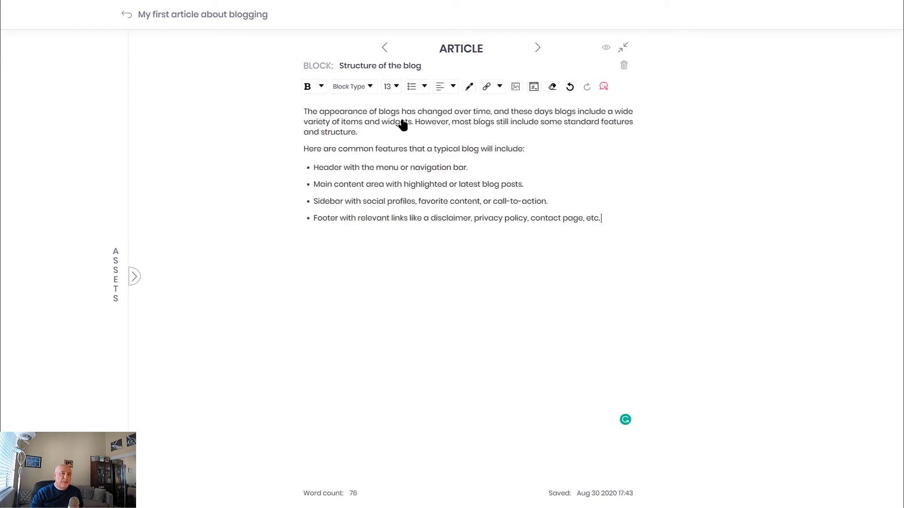
# Correct the block's wording to "features and structures" and "The main content area" using the suggested grammar fixes
pyautogui.click(455, 218)
pyautogui.click(339, 132)
pyautogui.click(343, 159)
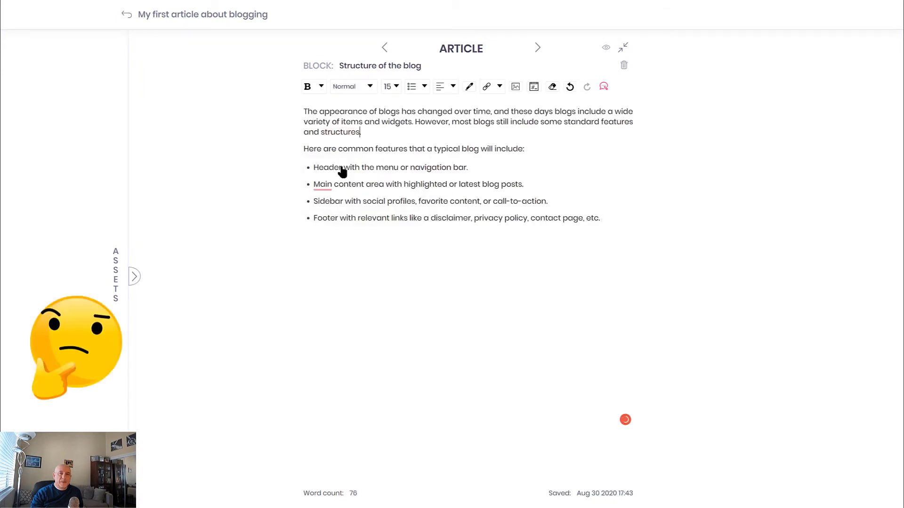
pyautogui.click(322, 184)
pyautogui.click(327, 212)
# Paste the "Basic blog structure" image below the bulleted list and return to the article overview
pyautogui.click(613, 236)
pyautogui.press('Return')
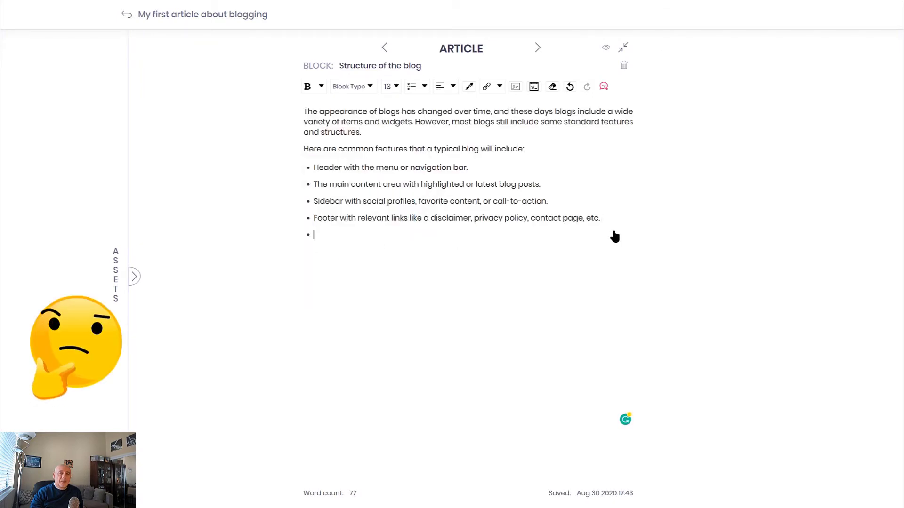
pyautogui.press('Return')
pyautogui.hotkey('ctrl', 'v')
pyautogui.click(445, 286)
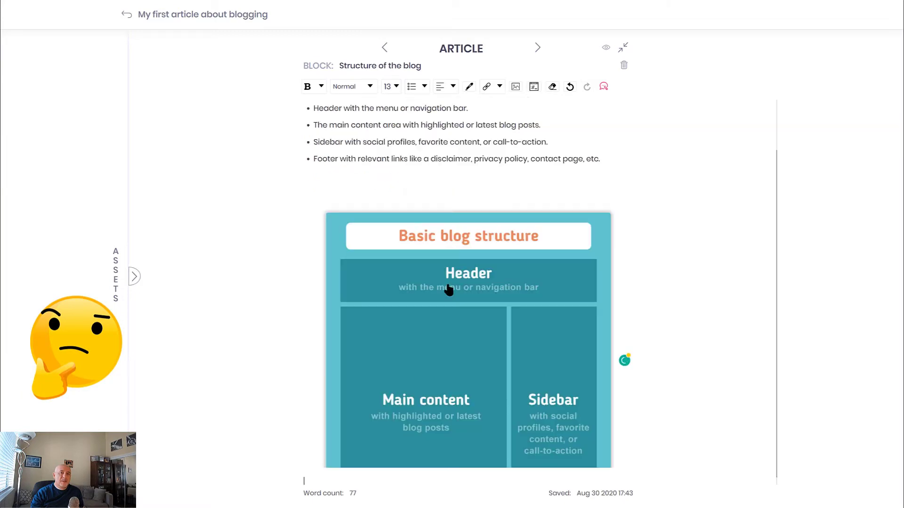
pyautogui.click(131, 16)
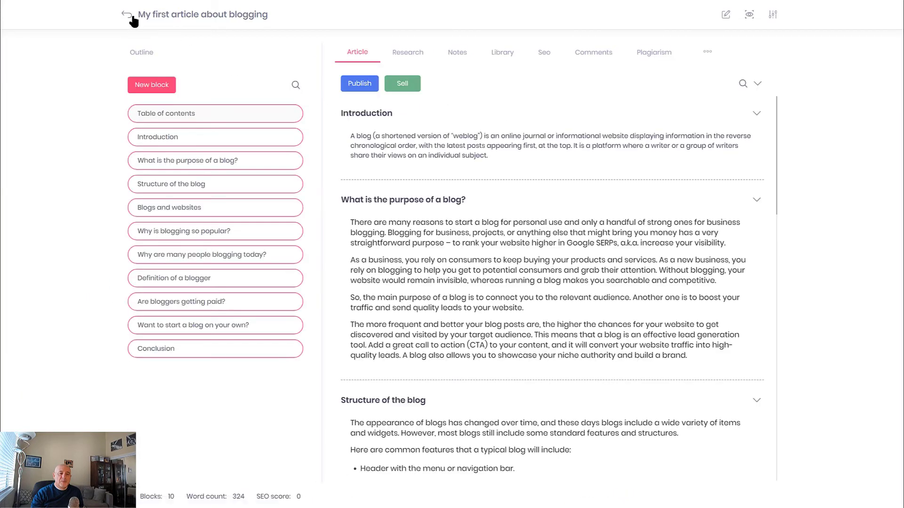
pyautogui.scroll(-10, 528, 272)
pyautogui.scroll(10, 524, 268)
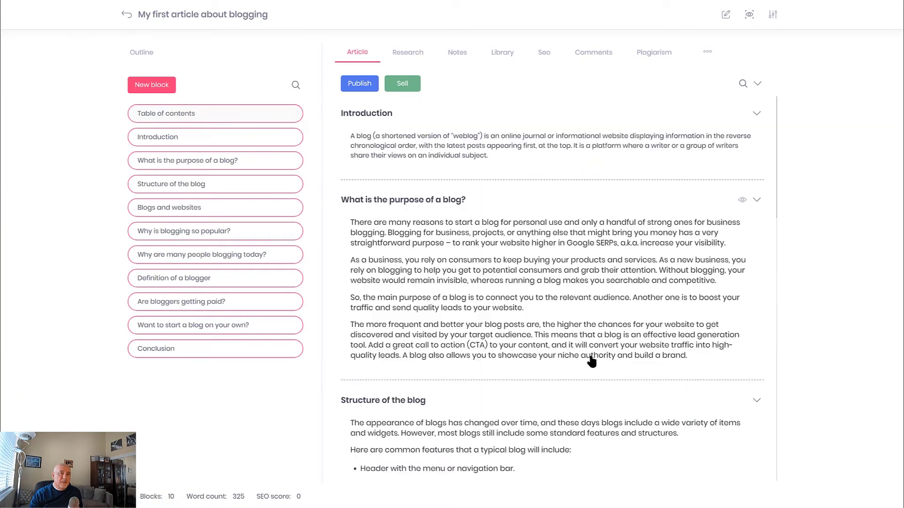
pyautogui.scroll(-7, 576, 234)
pyautogui.scroll(7, 576, 234)
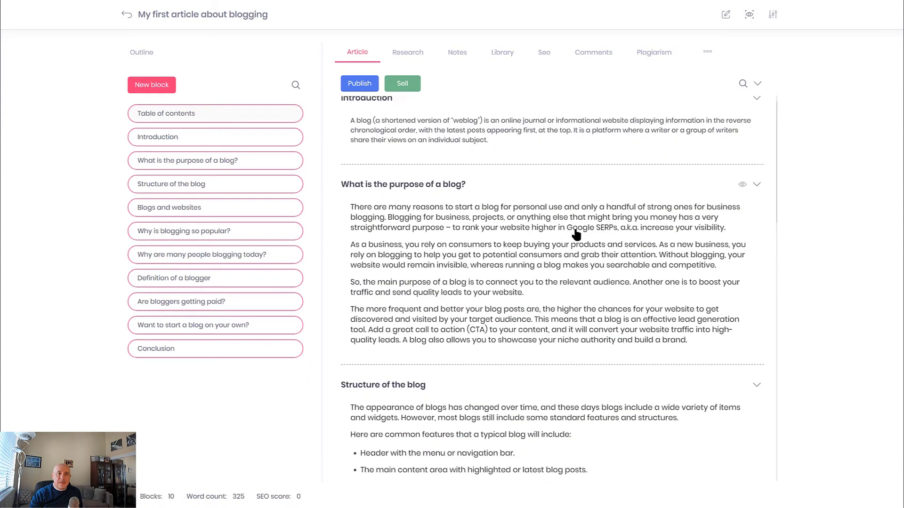
# Reorder the outline so "Blogs and websites" comes directly after the table of contents, followed by "Introduction", the purpose block and the structure block
pyautogui.scroll(-3, 576, 235)
pyautogui.scroll(-1, 576, 235)
pyautogui.moveTo(236, 211); pyautogui.dragTo(226, 133)
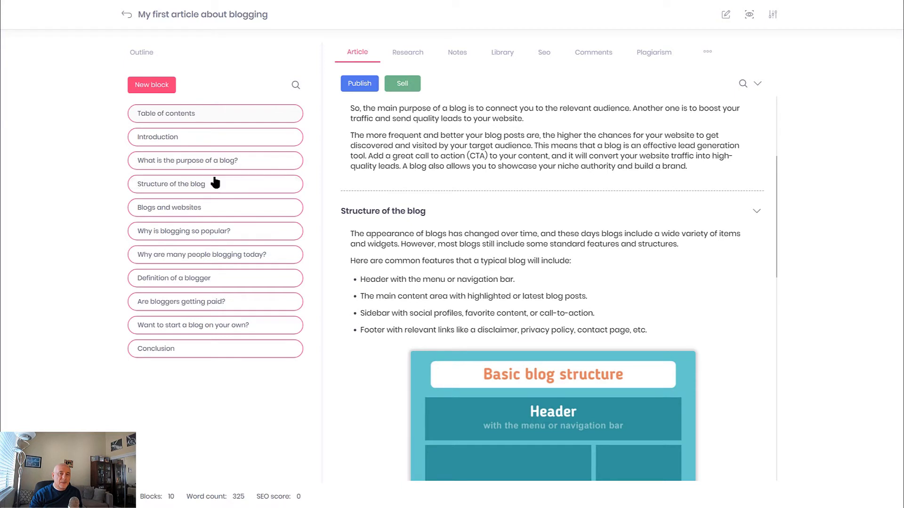
pyautogui.moveTo(214, 182); pyautogui.dragTo(218, 141)
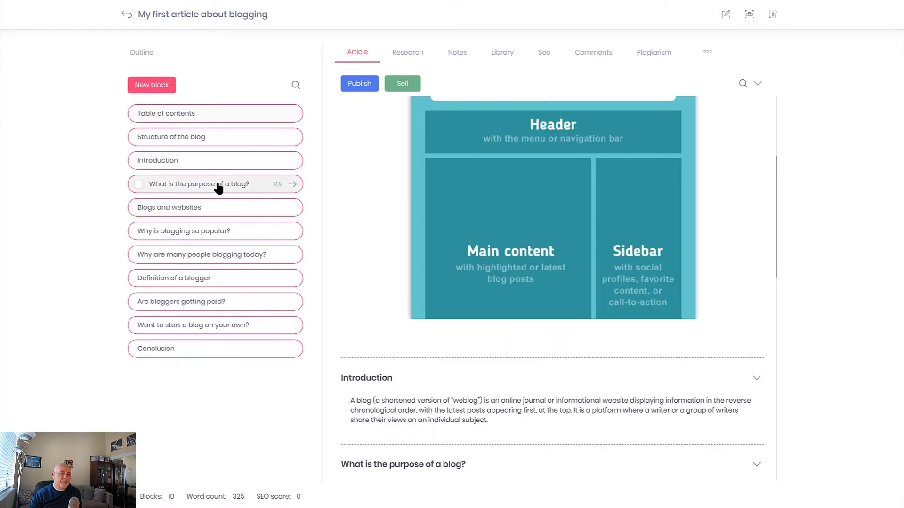
pyautogui.moveTo(218, 186); pyautogui.dragTo(215, 209)
pyautogui.moveTo(212, 162); pyautogui.dragTo(214, 141)
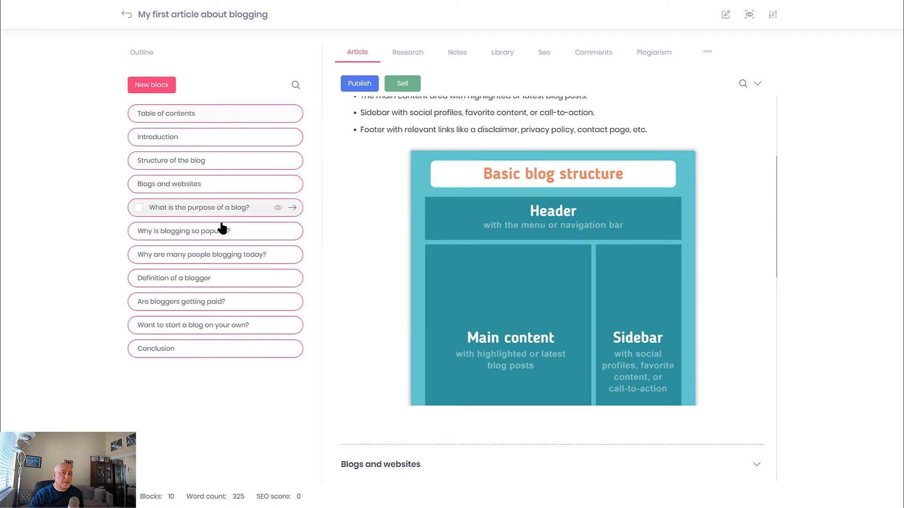
pyautogui.moveTo(295, 332)
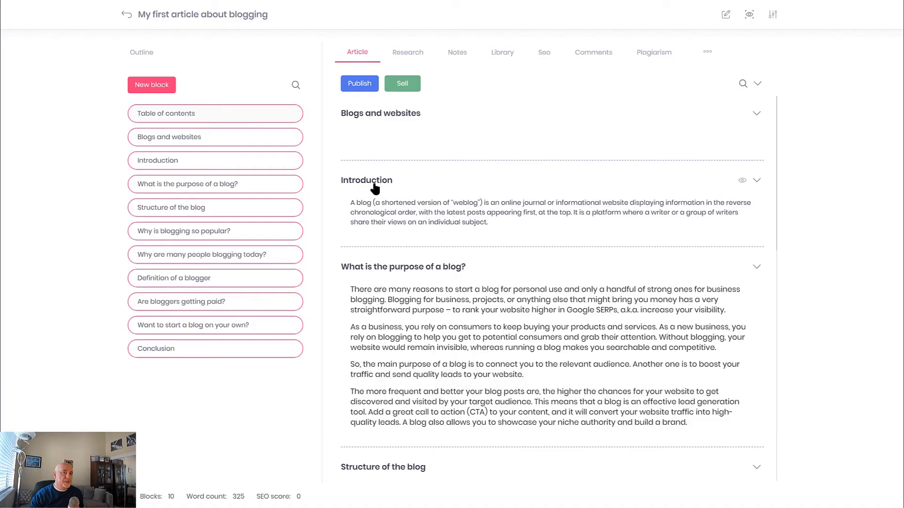
pyautogui.moveTo(245, 163); pyautogui.dragTo(247, 142)
# Fill the "Blogs and websites" block with text on what differentiates the two, including two "Read more" links, and return to the overview
pyautogui.click(462, 221)
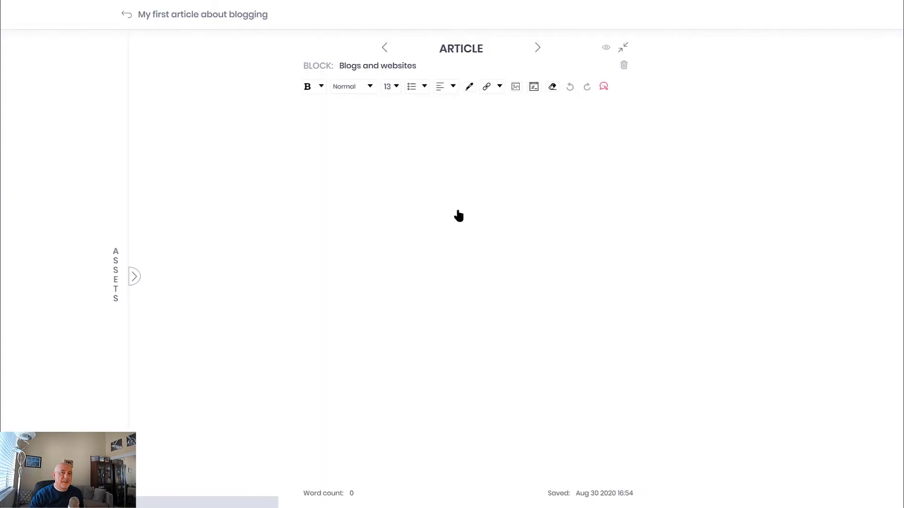
pyautogui.click(127, 15)
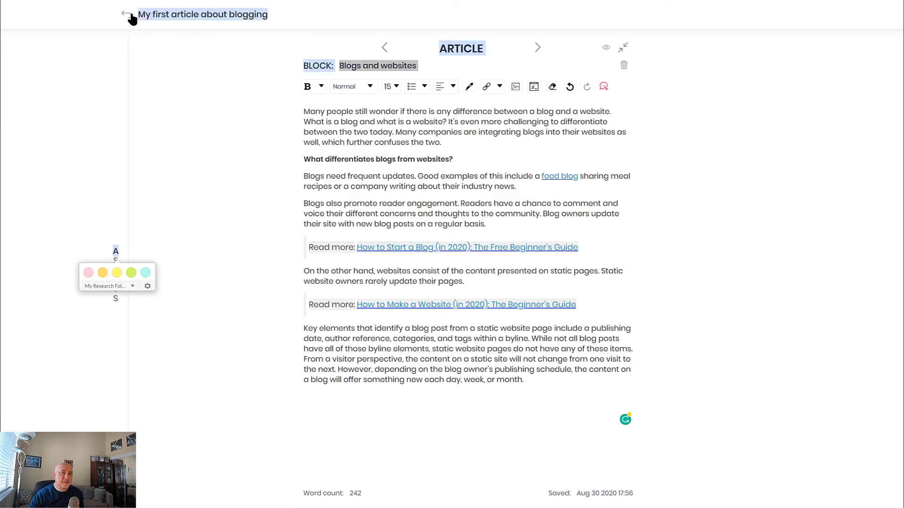
# Make the last paragraph of the "What is the purpose of a blog?" block bold with a yellow highlight and return to the overview
pyautogui.scroll(-5, 556, 272)
pyautogui.scroll(-10, 556, 271)
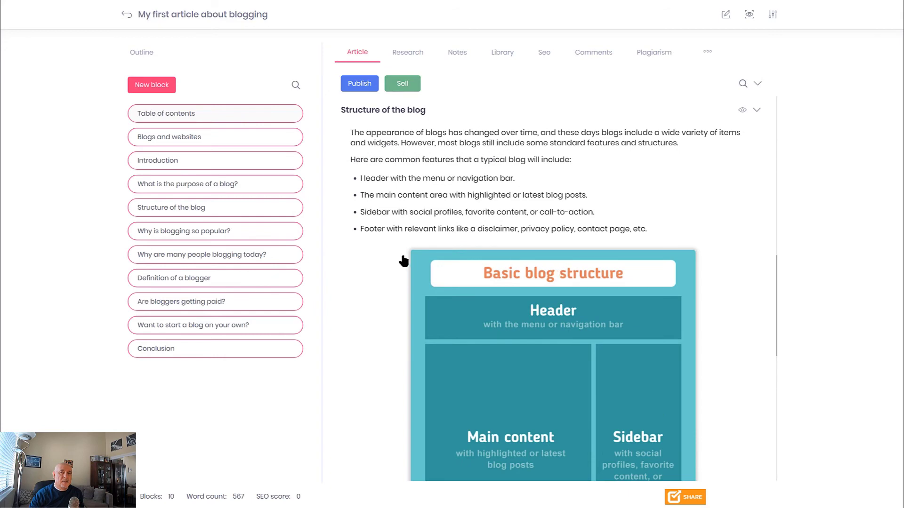
pyautogui.scroll(4, 403, 261)
pyautogui.click(565, 256)
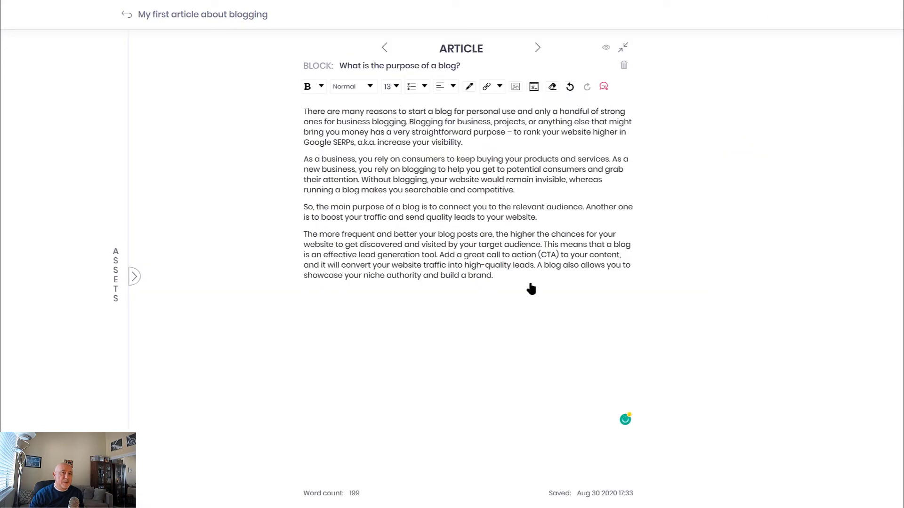
pyautogui.tripleClick(531, 289)
pyautogui.click(307, 86)
pyautogui.click(469, 86)
pyautogui.click(530, 108)
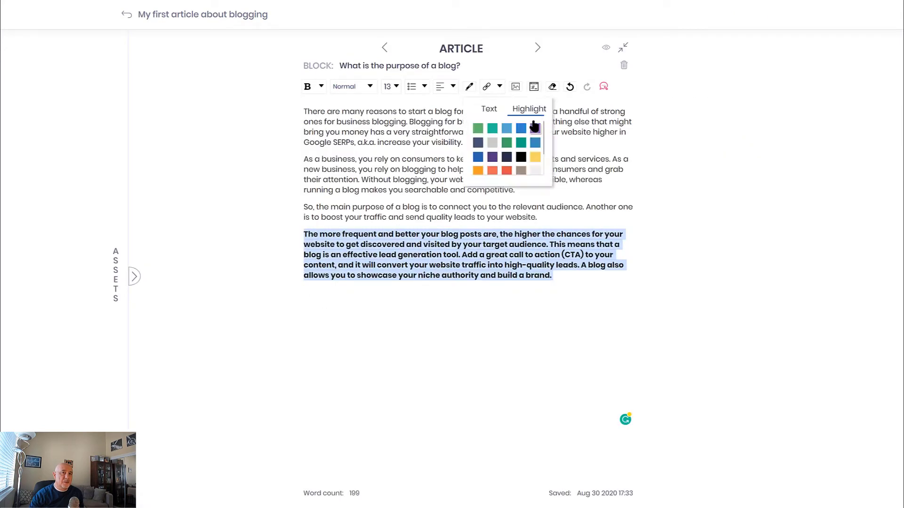
pyautogui.click(535, 157)
pyautogui.click(127, 14)
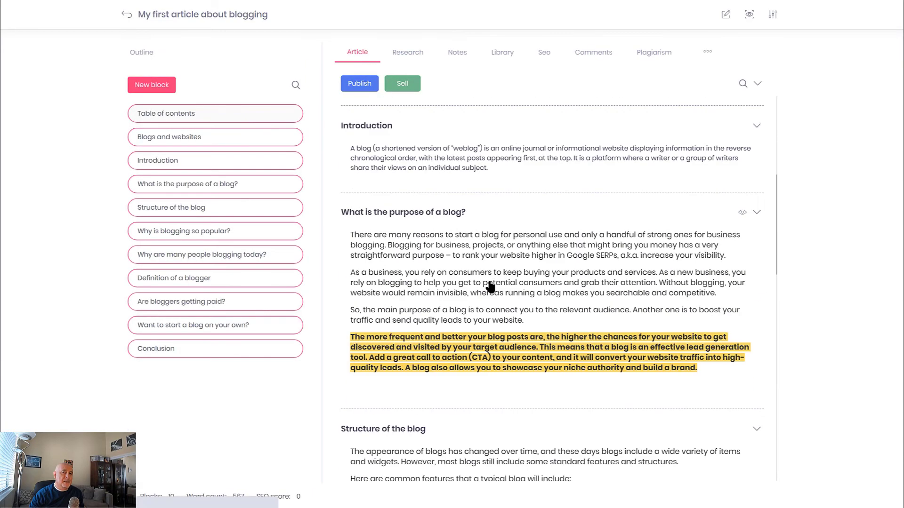
# Create a "My notes" block listing five blogging resources under a bold red "Additional resources:" heading
pyautogui.click(157, 86)
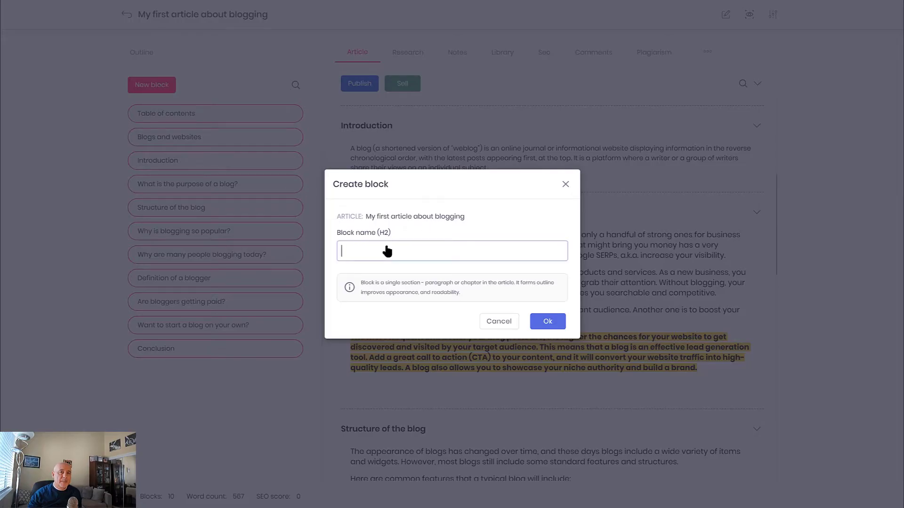
pyautogui.write('My notes')
pyautogui.click(546, 322)
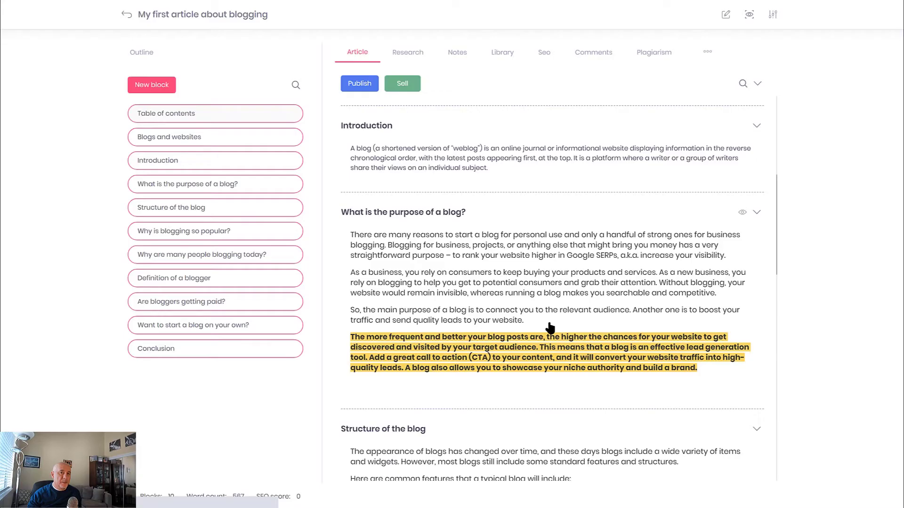
pyautogui.write('Additional resources Blogger Icon Set by FirstSiteGuide.com What Is Copywriting? Who Is a Copywriter? What Is Blog Marketing? Ten Characteristics of a Blog and a Quality Blog Post New Blogger Sans Font')
pyautogui.tripleClick(330, 111)
pyautogui.click(390, 86)
pyautogui.click(437, 217)
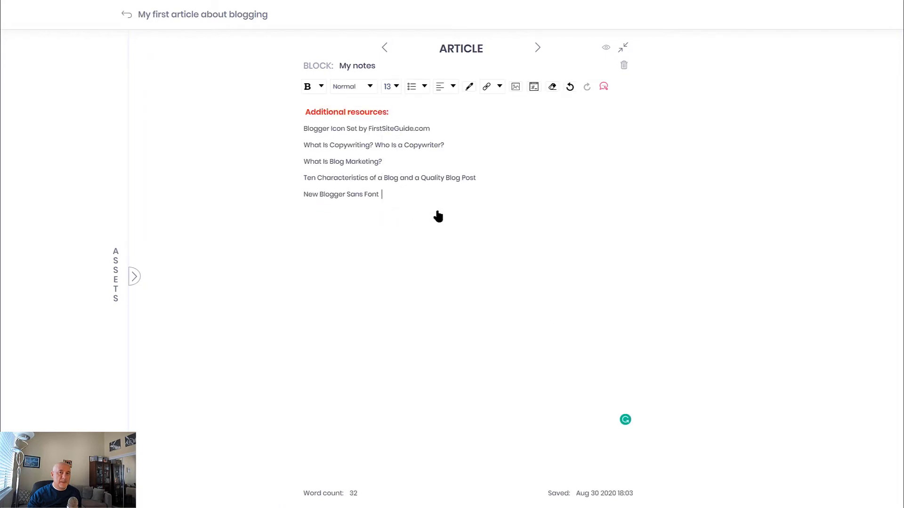
# Move the "My notes" block up the outline to directly below the table of contents
pyautogui.moveTo(231, 372); pyautogui.dragTo(231, 135)
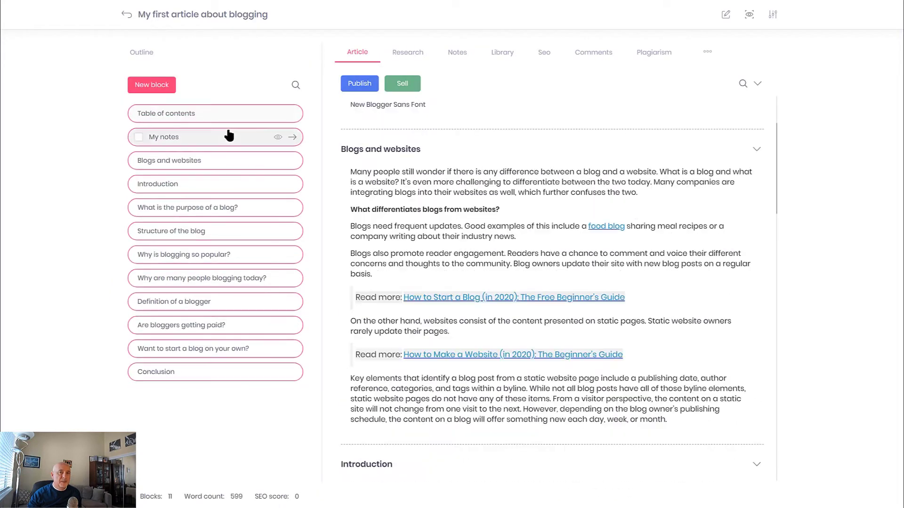
pyautogui.scroll(1, 476, 231)
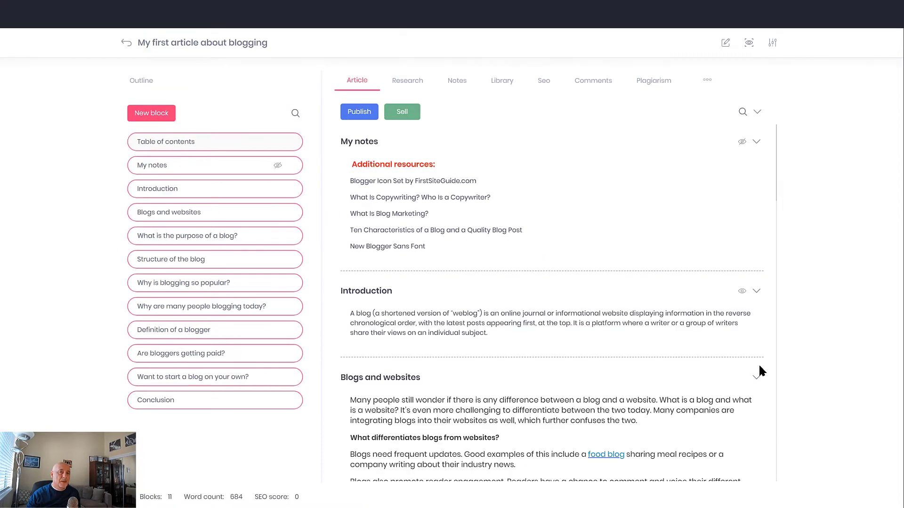
# Delete the whole "Why is blogging so popular?" block from the article
pyautogui.scroll(-8, 759, 367)
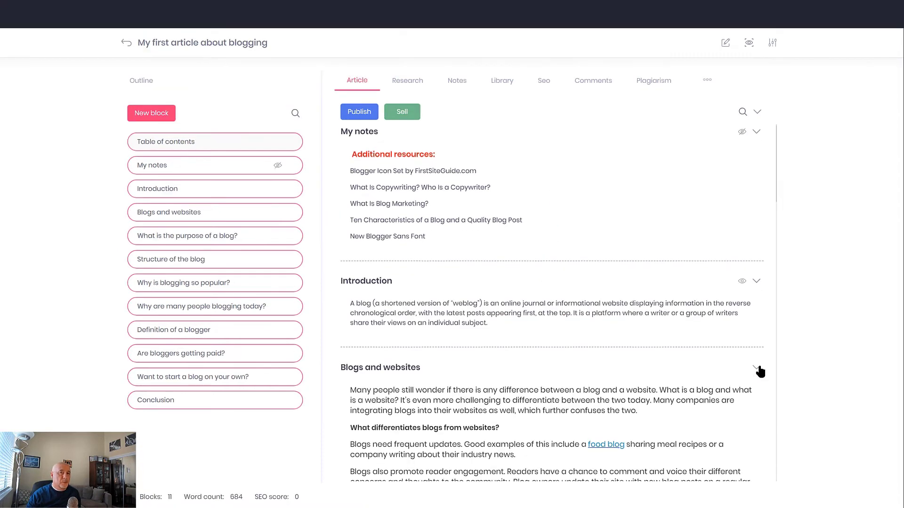
pyautogui.scroll(-18, 759, 372)
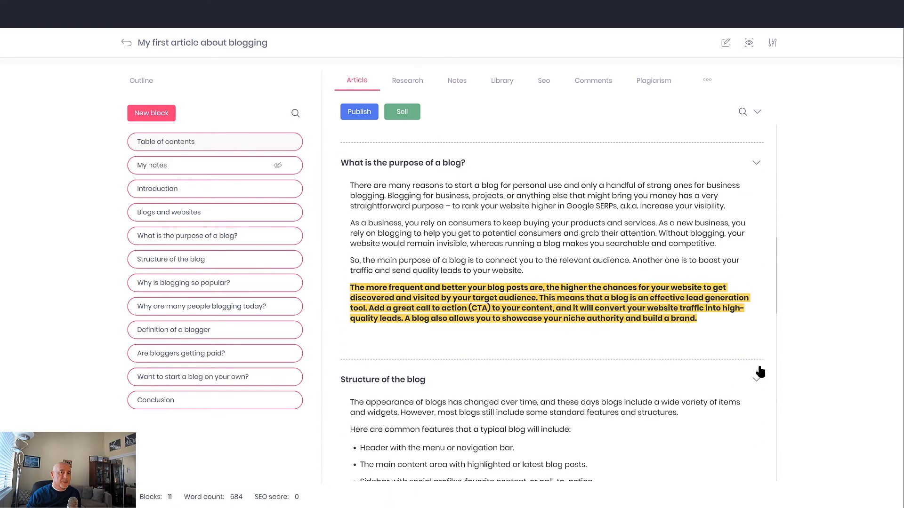
pyautogui.scroll(-6, 759, 372)
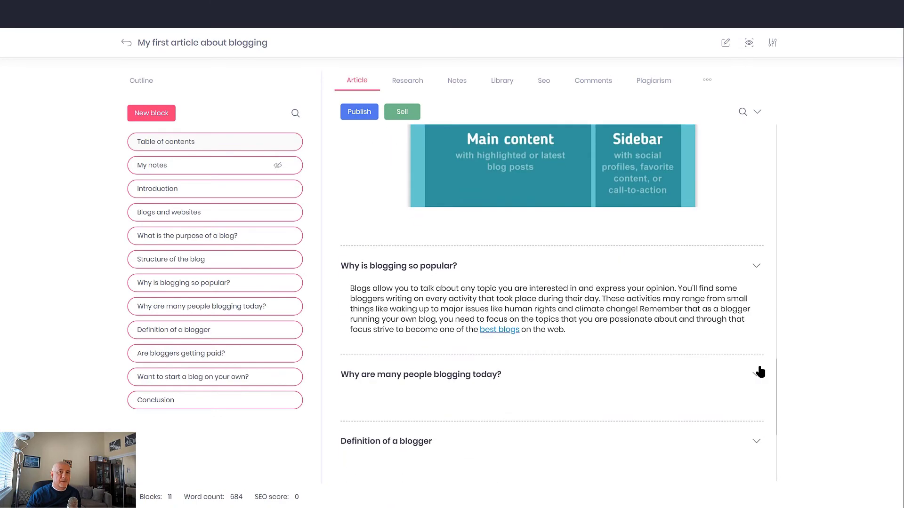
pyautogui.scroll(7, 759, 372)
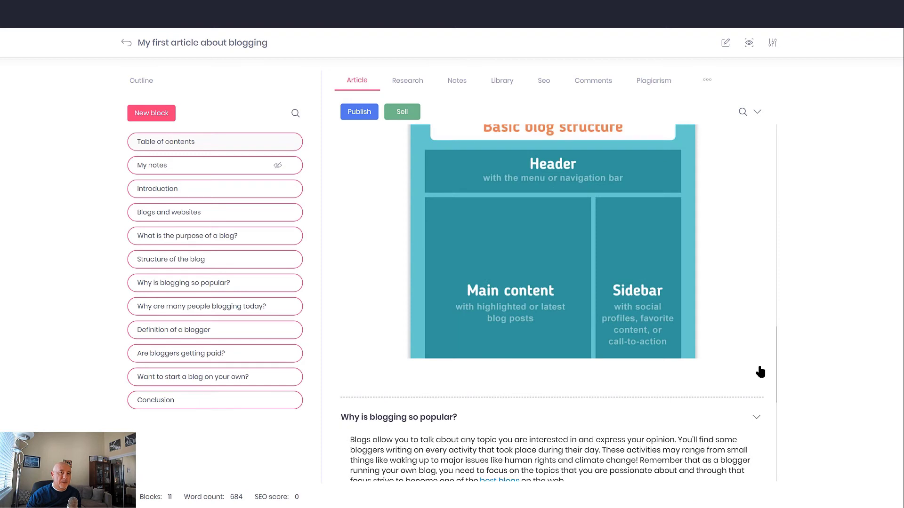
pyautogui.scroll(-1, 761, 372)
pyautogui.click(527, 401)
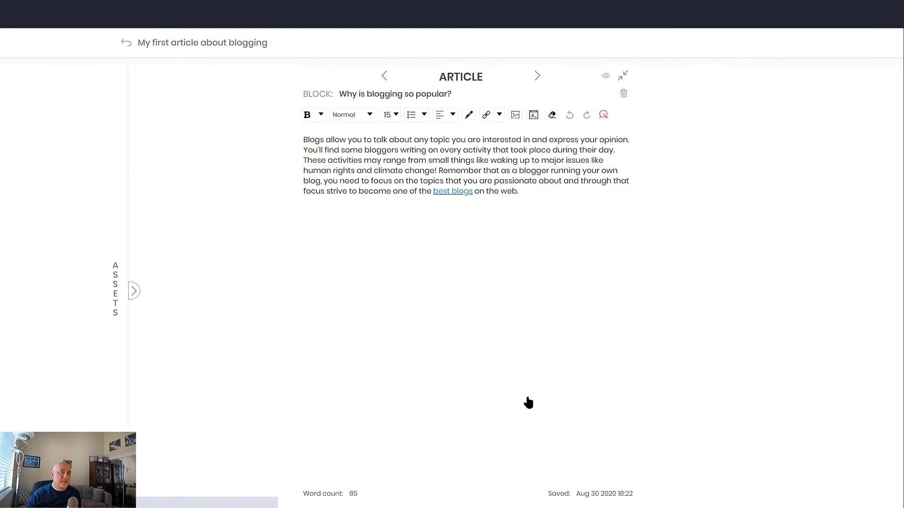
pyautogui.click(624, 95)
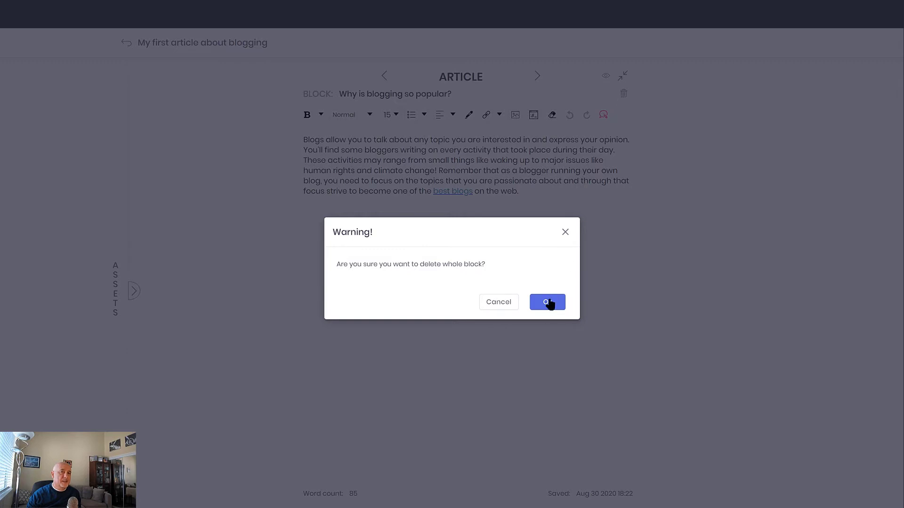
pyautogui.click(548, 302)
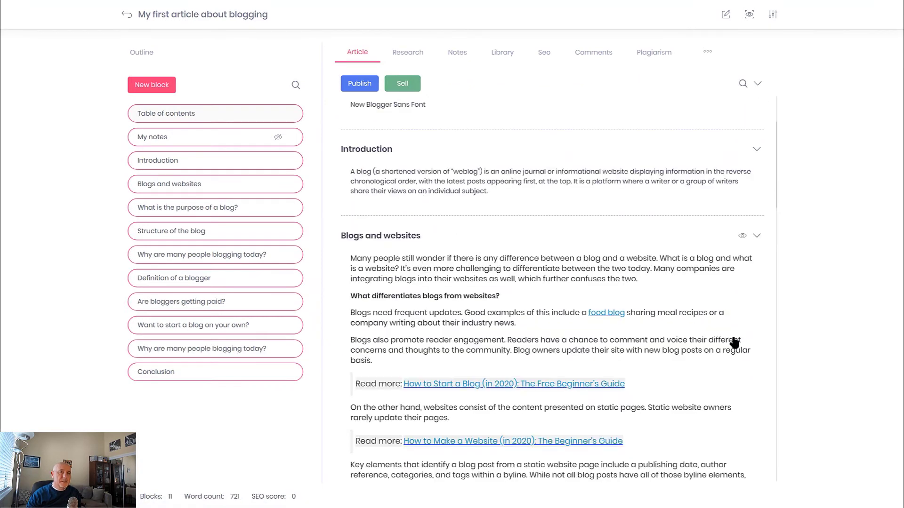
# Save a version of the "What is the purpose of a blog?" block and check its stored content
pyautogui.scroll(-8, 404, 316)
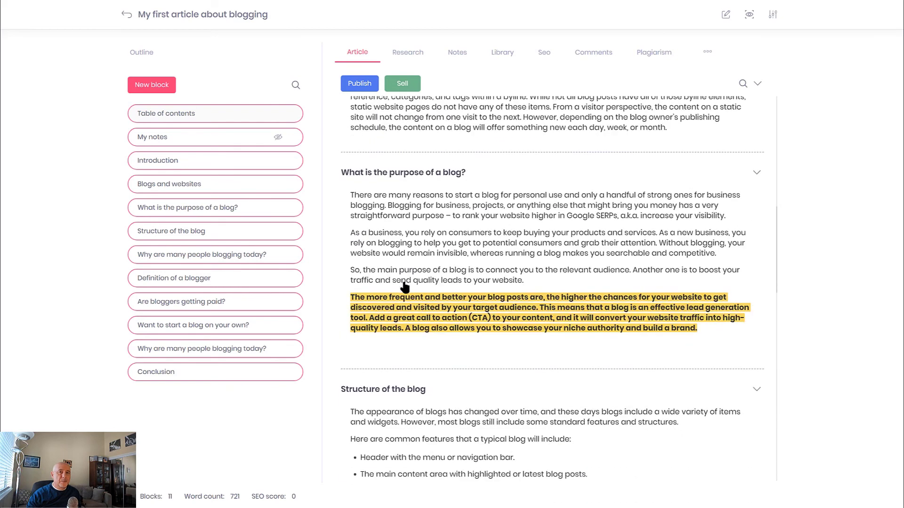
pyautogui.click(510, 214)
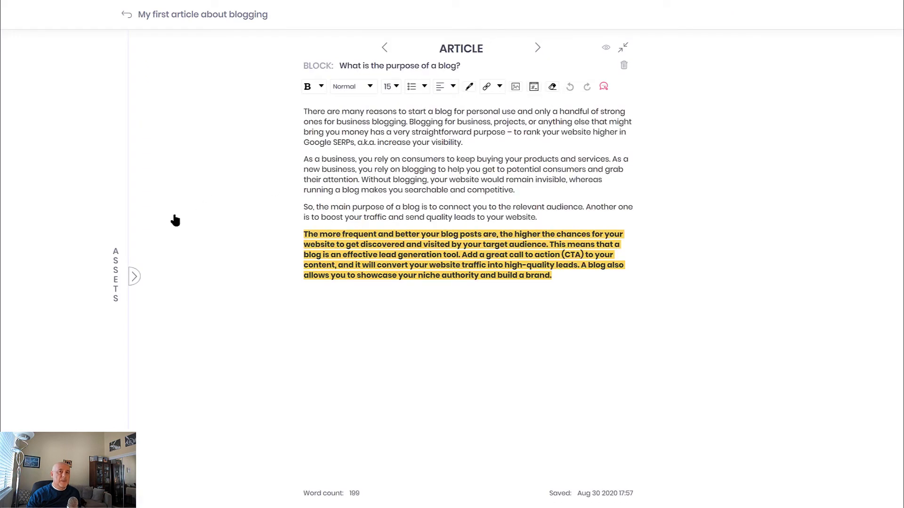
pyautogui.click(135, 277)
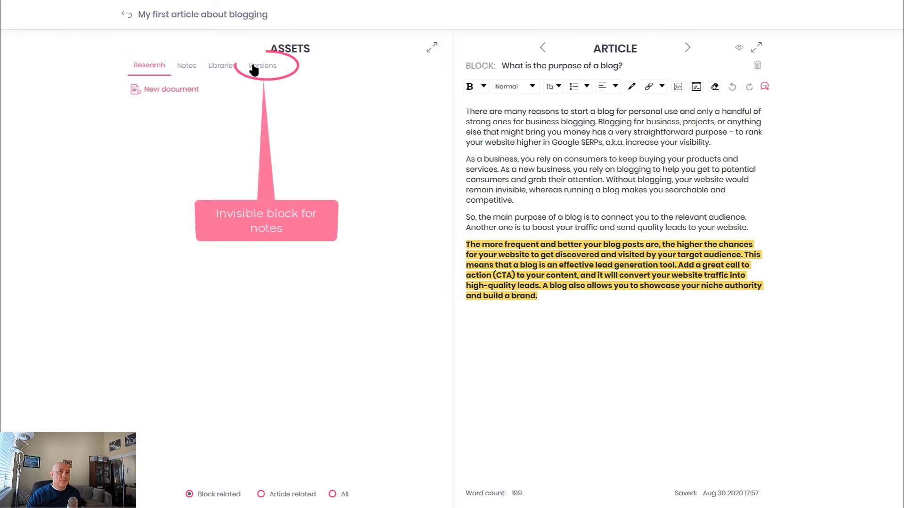
pyautogui.click(151, 100)
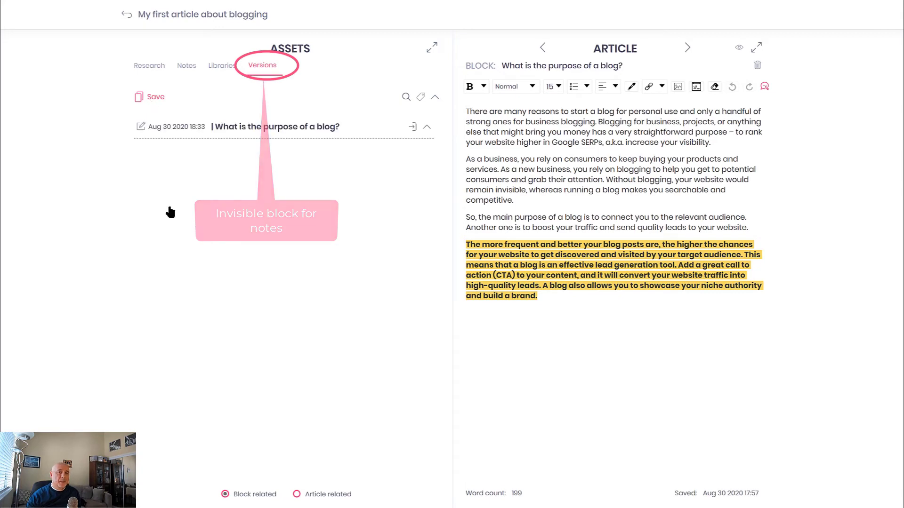
pyautogui.click(427, 127)
pyautogui.click(426, 133)
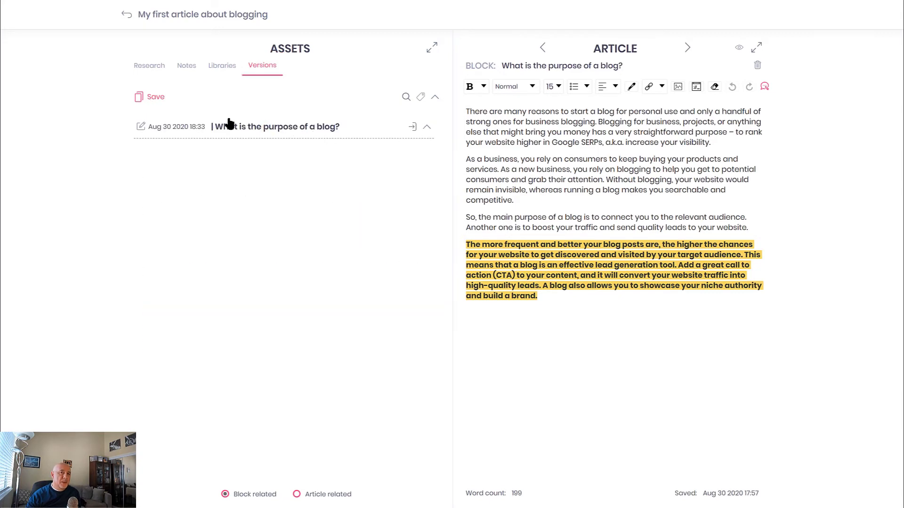
# Save a second version of the block and rename it "What is the purpose of a blog? - Ver 1"
pyautogui.click(151, 99)
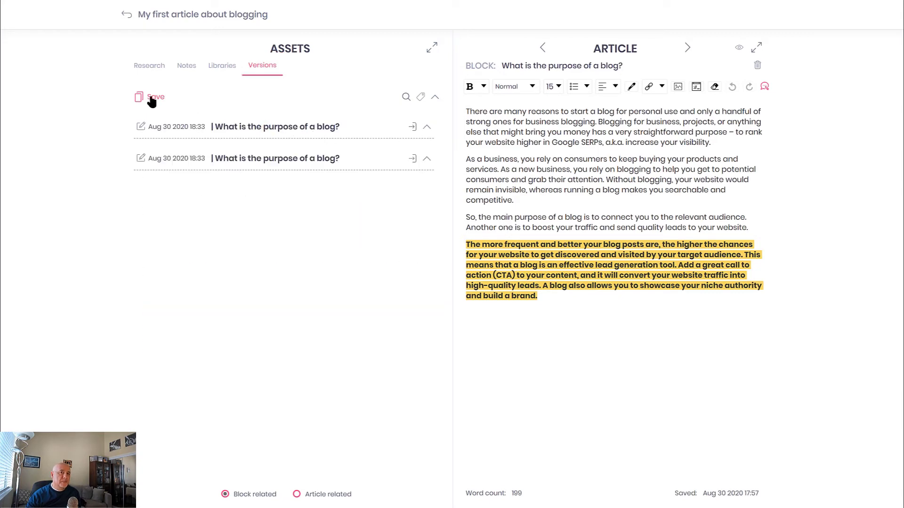
pyautogui.click(141, 127)
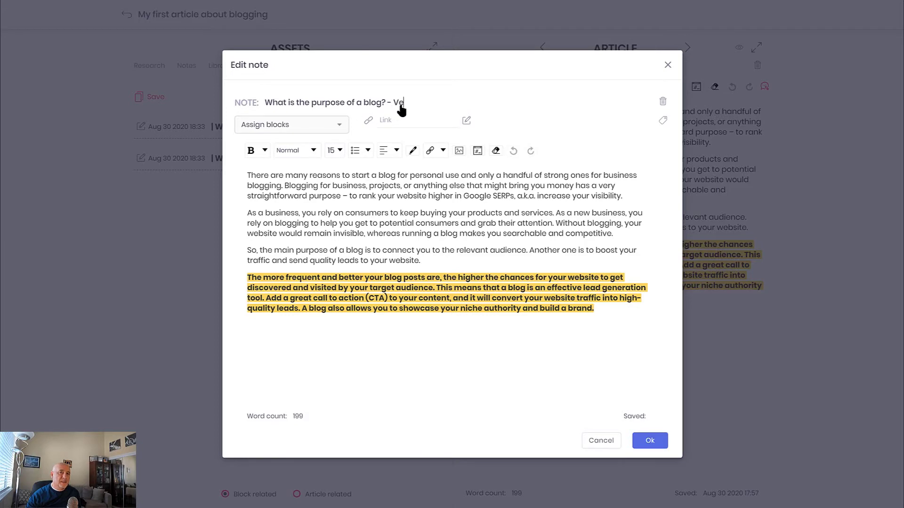
pyautogui.click(640, 438)
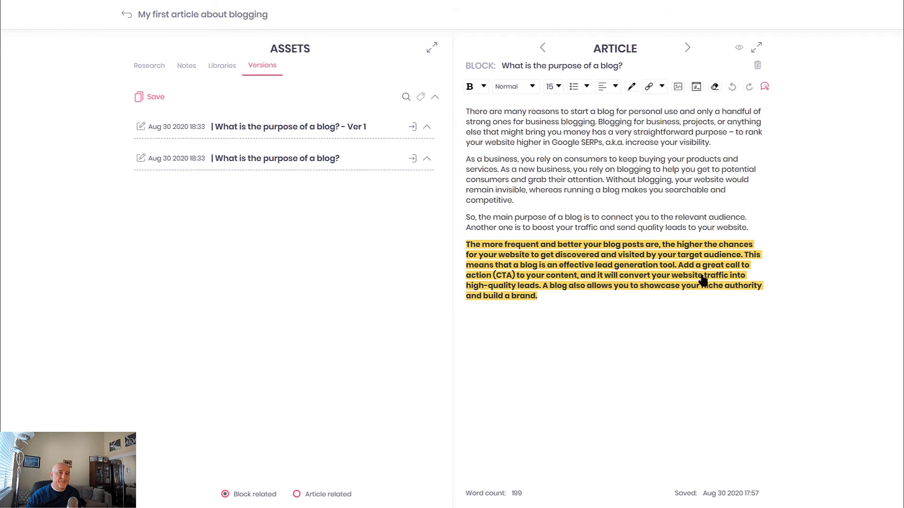
# Replace everything after the first line of the block's text with the dummy text "adfaerf"
pyautogui.moveTo(571, 317); pyautogui.dragTo(456, 127)
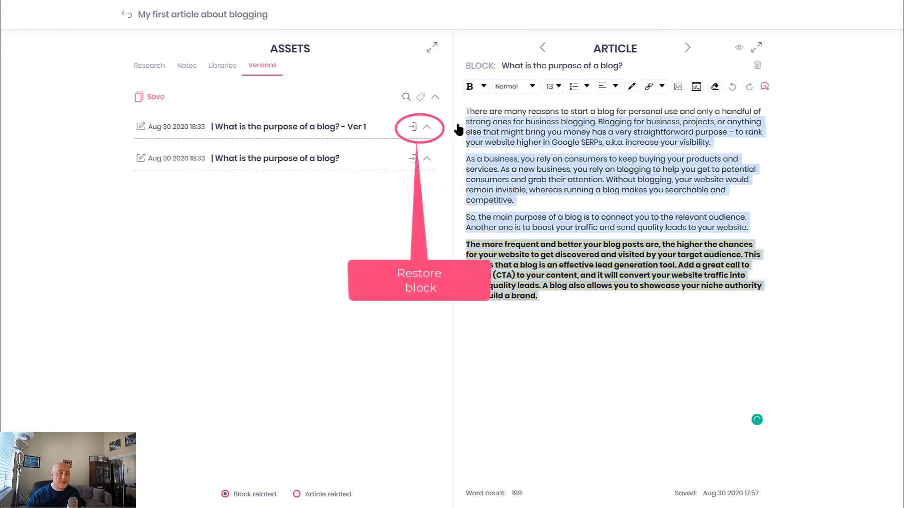
pyautogui.press('BackSpace')
pyautogui.write('adfaerf')
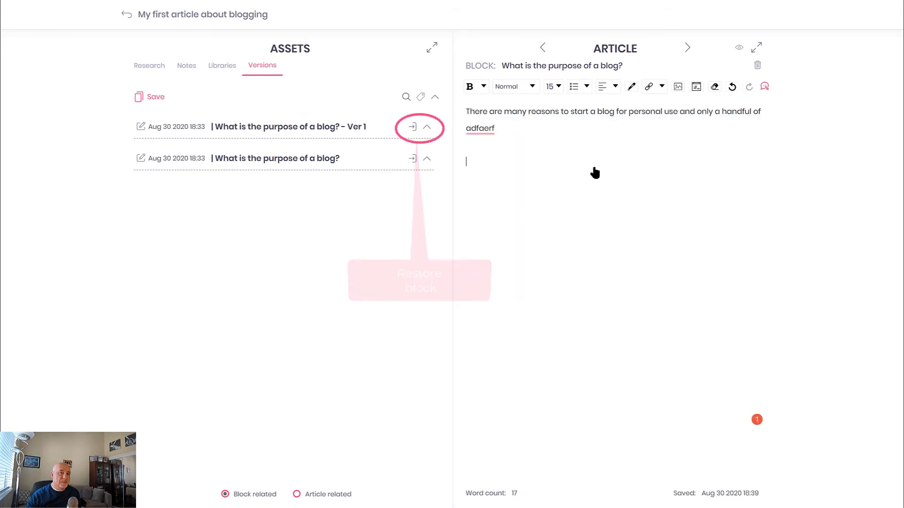
# Restore the block's draft from the saved "What is the purpose of a blog? - Ver 1" version
pyautogui.click(426, 128)
pyautogui.click(413, 127)
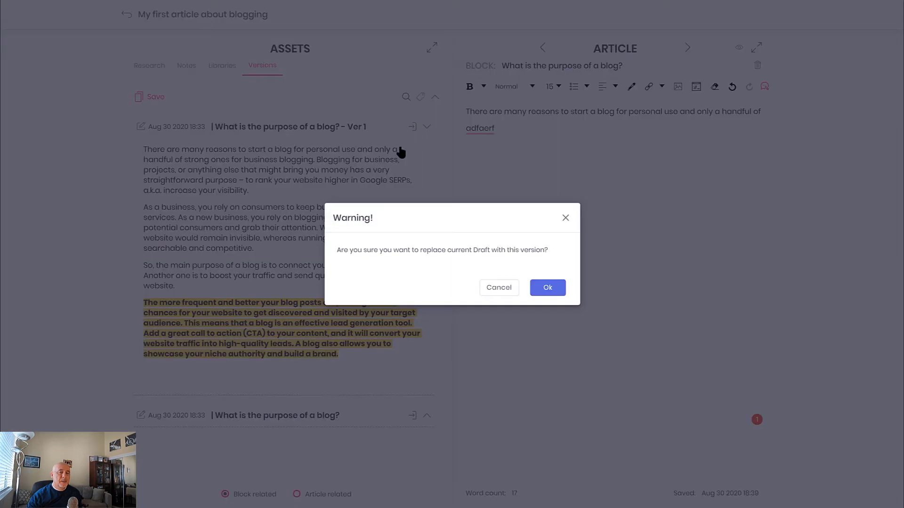
pyautogui.click(548, 287)
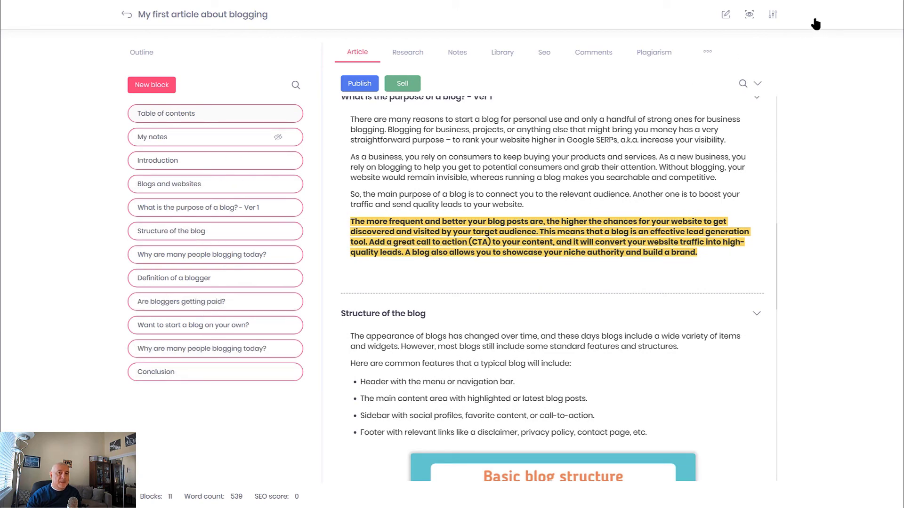
# Preview the complete article with its table of contents
pyautogui.click(749, 15)
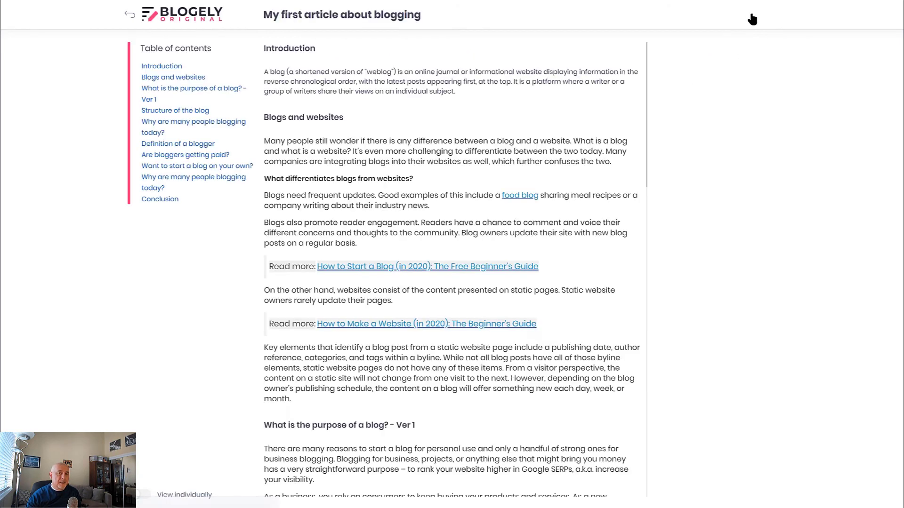
# Jump to the "What is the purpose of a blog? - Ver 1" section in the article preview and return to the article's block outline
pyautogui.scroll(-3, 428, 147)
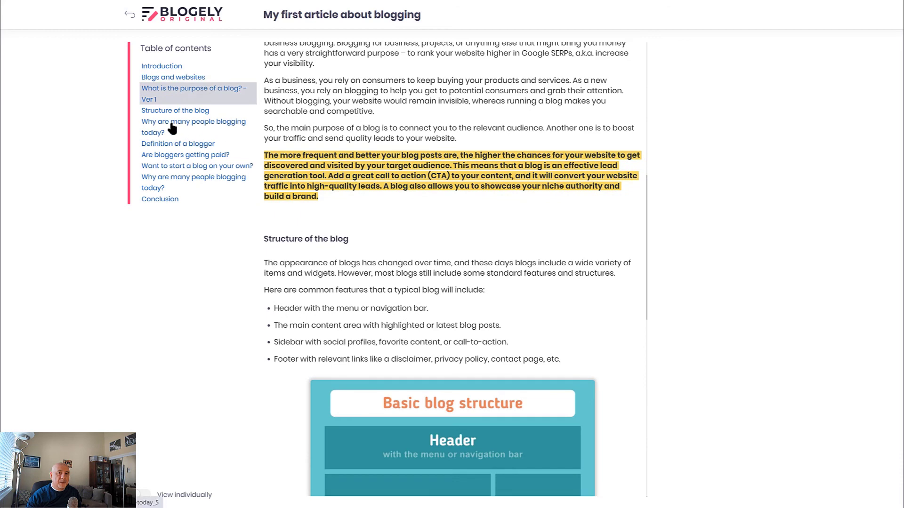
pyautogui.click(169, 91)
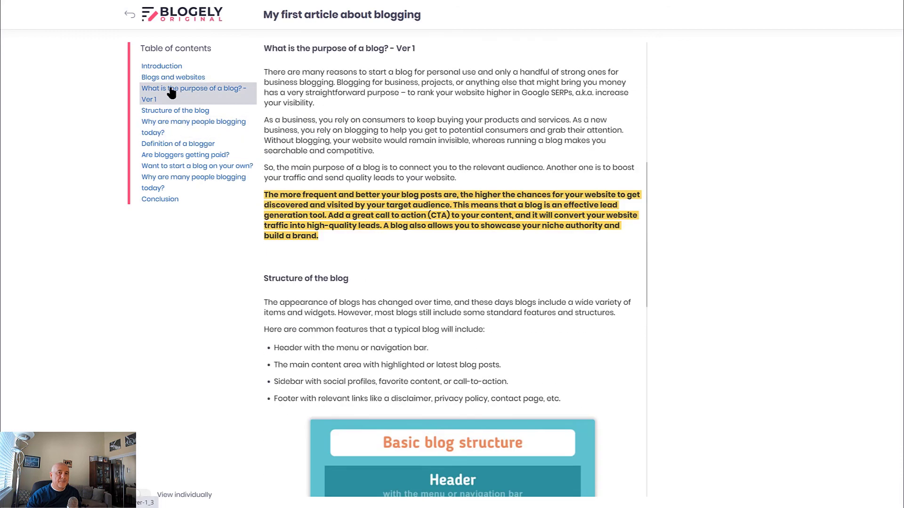
pyautogui.click(131, 14)
pyautogui.scroll(-3, 460, 246)
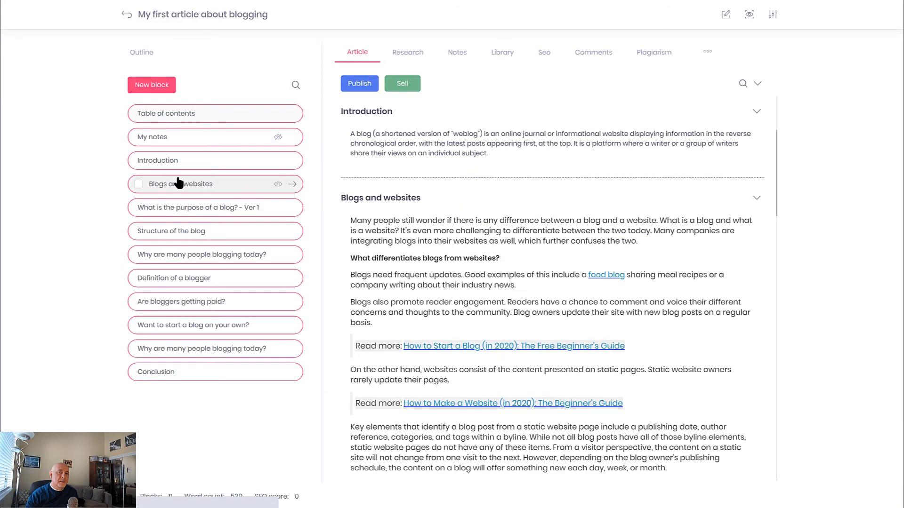
# Filter the article by selecting "Blogs and websites", "What is the purpose of a blog? - Ver 1" and "Structure of the blog" in turn, and clear the selection
pyautogui.click(139, 183)
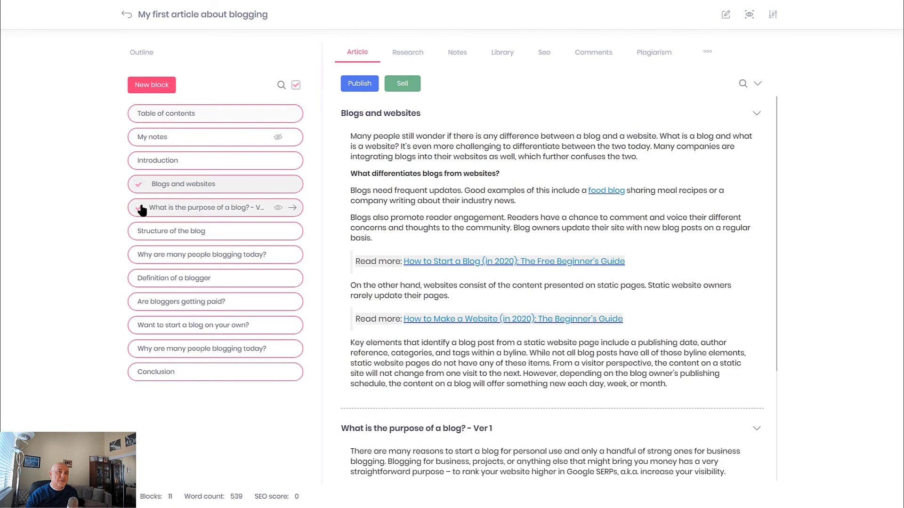
pyautogui.click(138, 207)
pyautogui.click(138, 184)
pyautogui.click(139, 231)
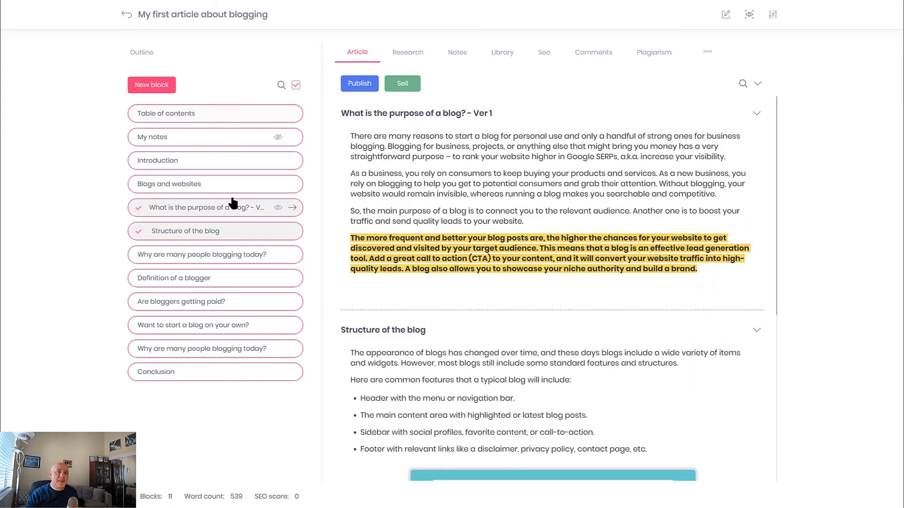
pyautogui.click(295, 86)
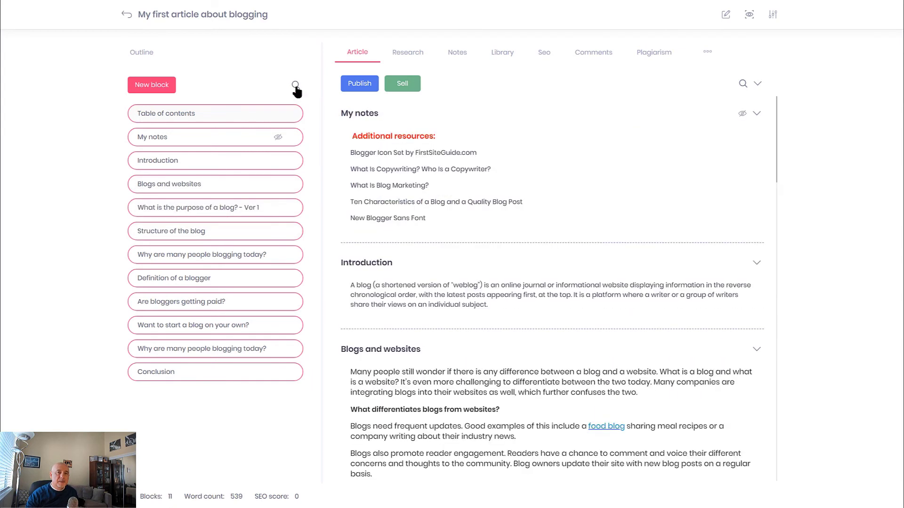
# Search the outline's blocks for "int" and for "blog"
pyautogui.click(295, 86)
pyautogui.write('int')
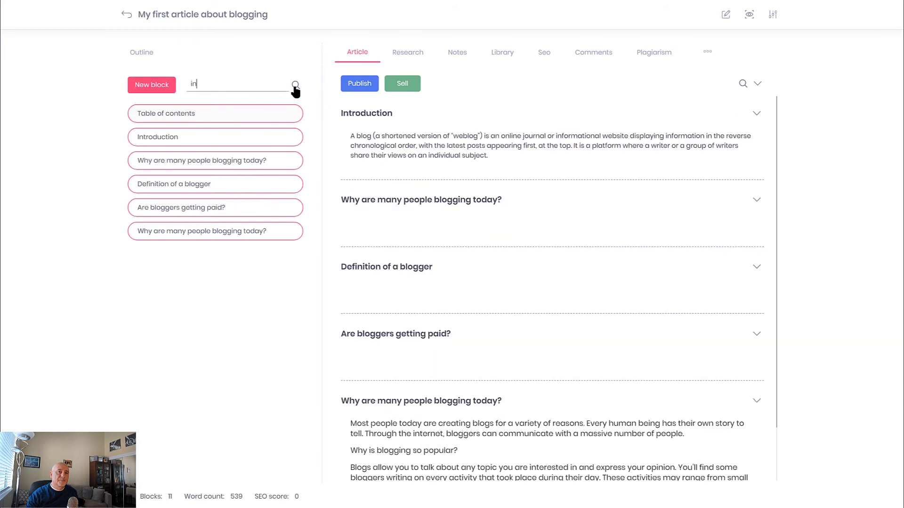
pyautogui.press('BackSpace')
pyautogui.press('BackSpace')
pyautogui.press('BackSpace')
pyautogui.write('b')
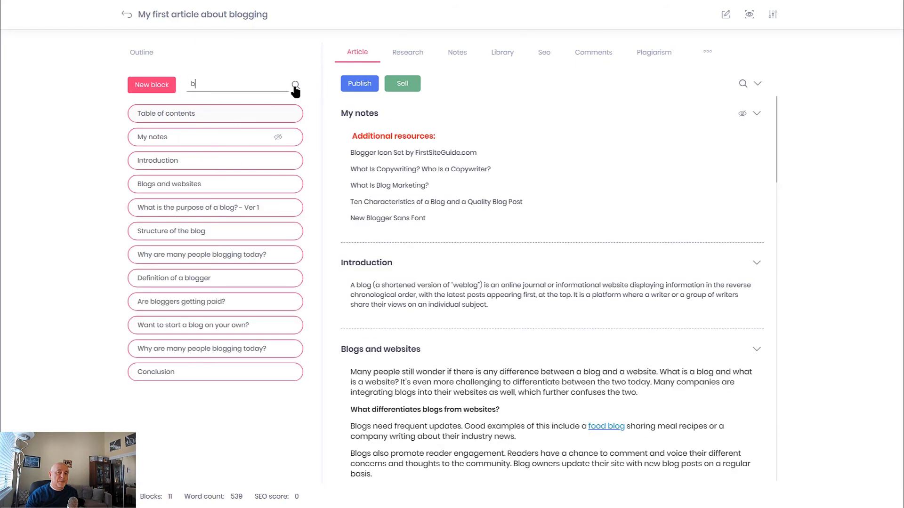
pyautogui.write('log')
# Replace the outline search term with "str" to find the block about blog structure
pyautogui.press('BackSpace')
pyautogui.press('BackSpace')
pyautogui.press('BackSpace')
pyautogui.write('str')
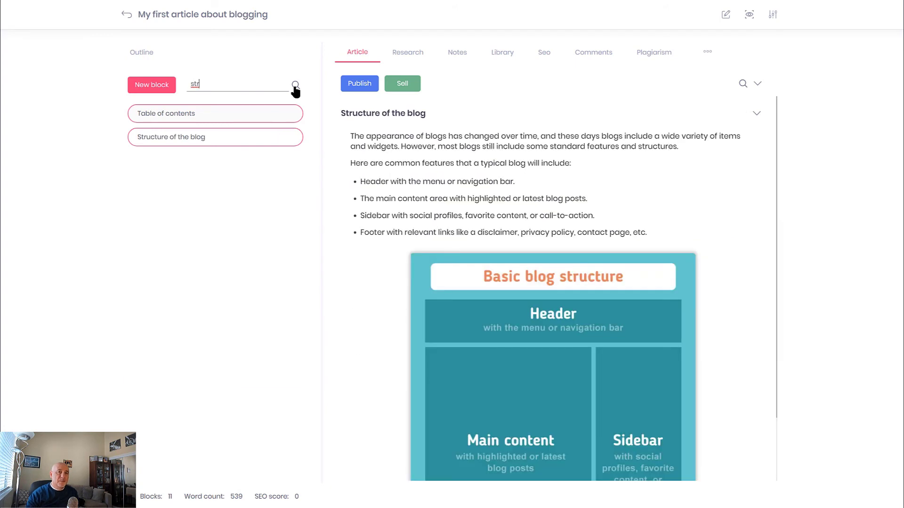